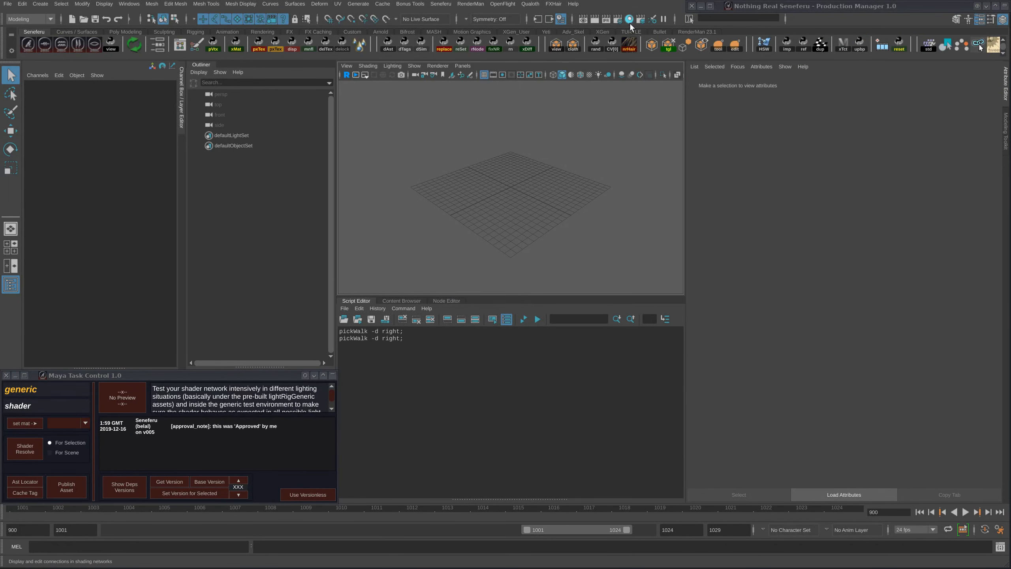
- Open the Hypershade and create a PxrSurface shader node in the empty graph
click(980, 48)
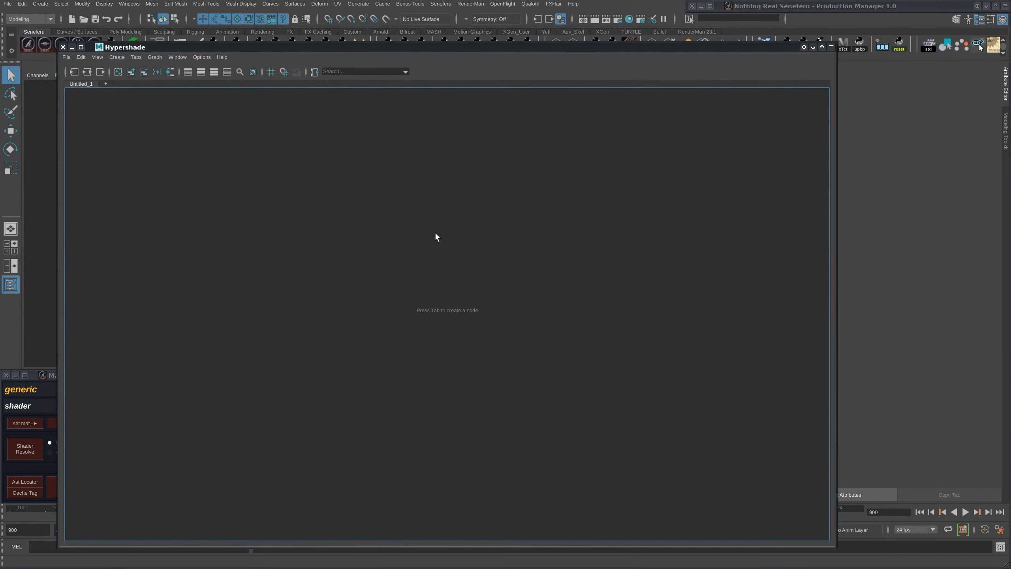
key(Tab)
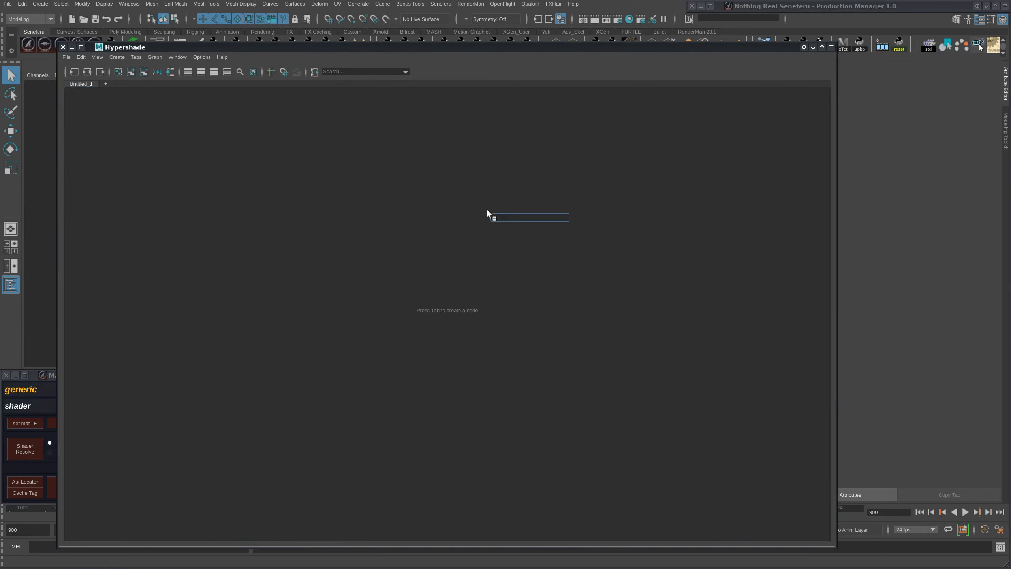
text(pxrsurface)
key(Down)
key(Return)
drag(513, 224, 480, 165)
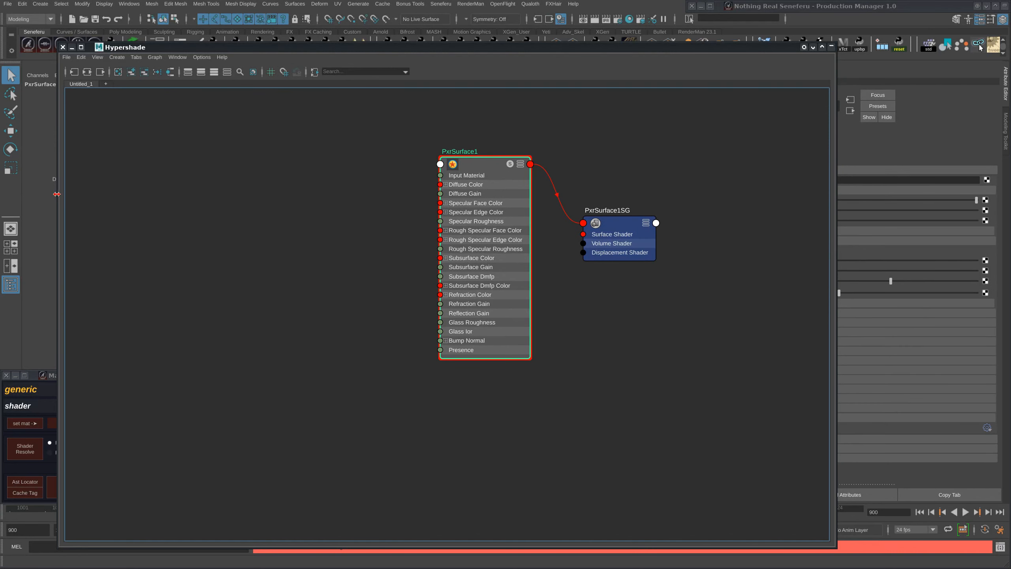
- Shrink and reposition the Hypershade window so the channel and attribute lists are uncovered, with the PxrSurface1 node in view
drag(56, 194, 386, 194)
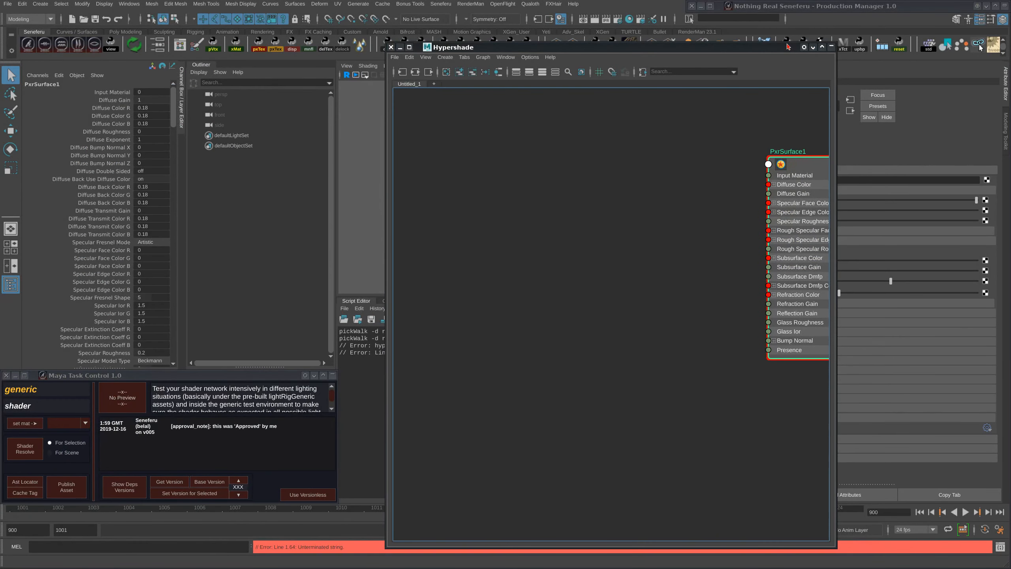
drag(788, 42, 533, 152)
drag(596, 277, 386, 255)
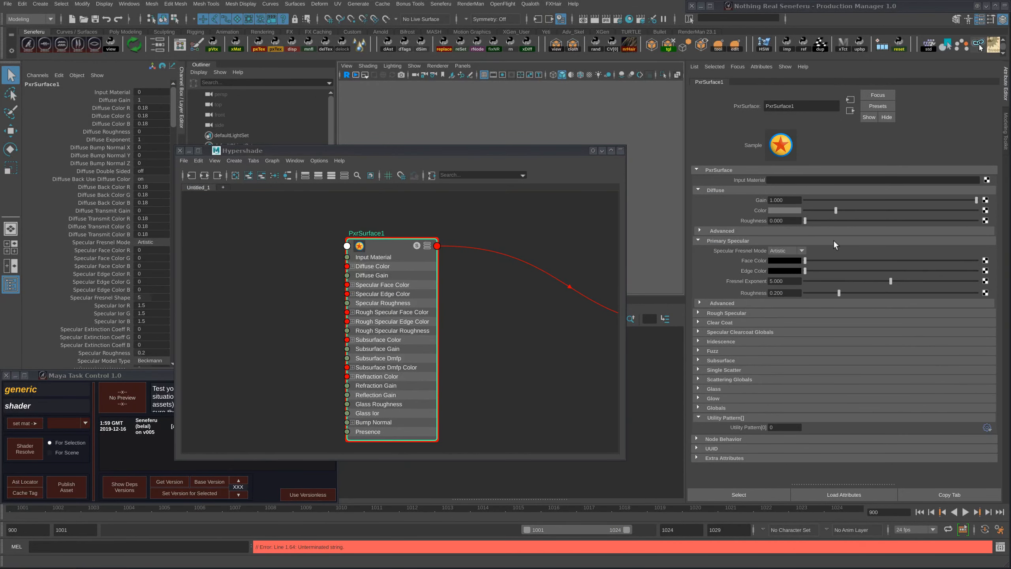
- Switch to the Production Manager and load the generic shader task's testingEnv, lightRigGeneric and turnTable dependencies into the scene
click(1005, 5)
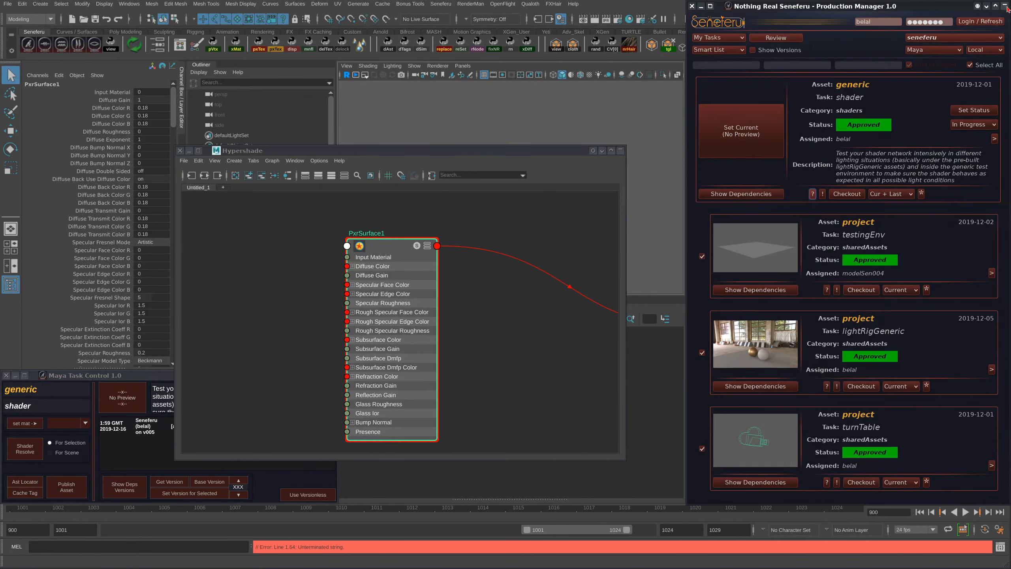
click(771, 194)
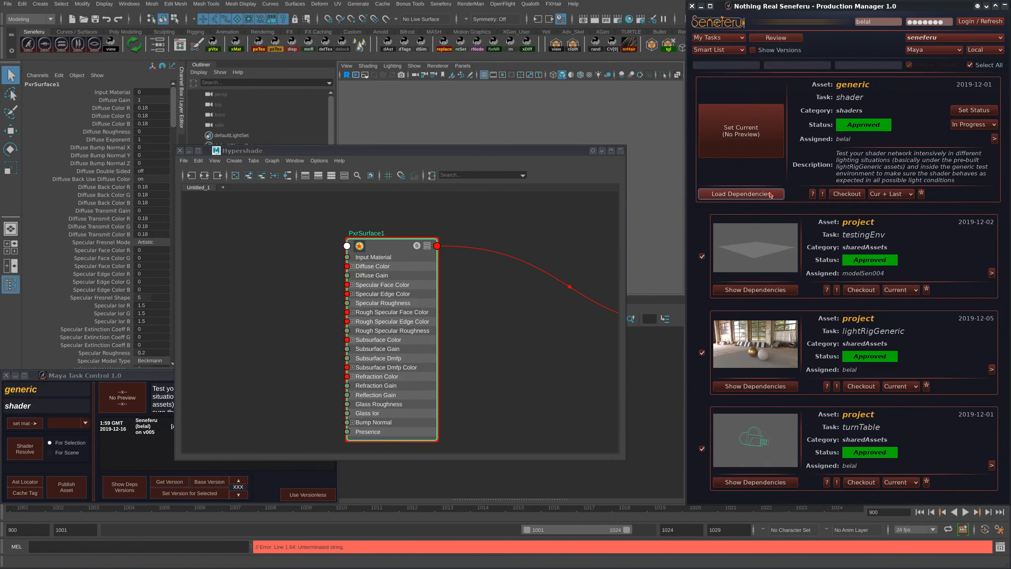
click(929, 274)
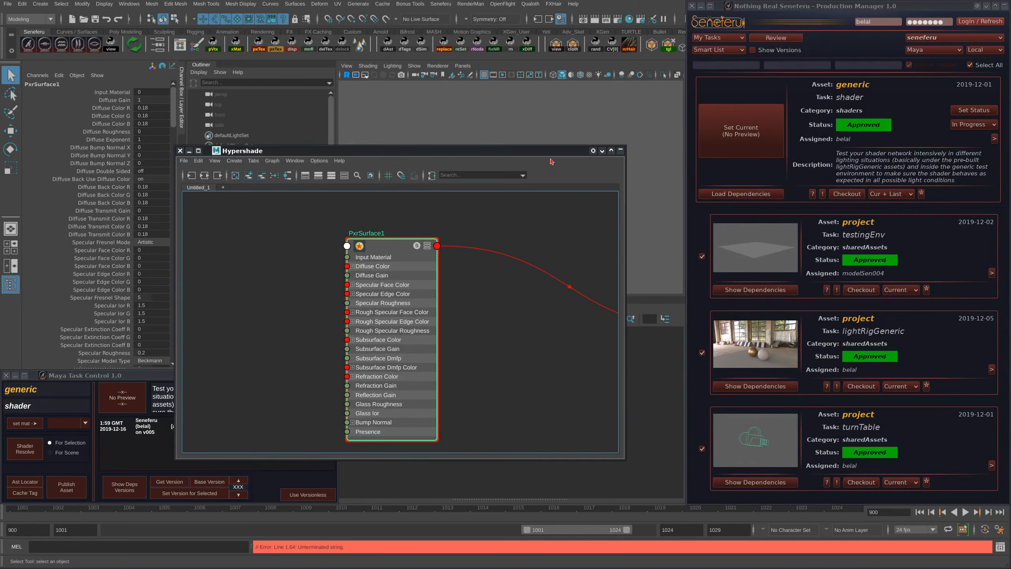
drag(547, 151, 1010, 134)
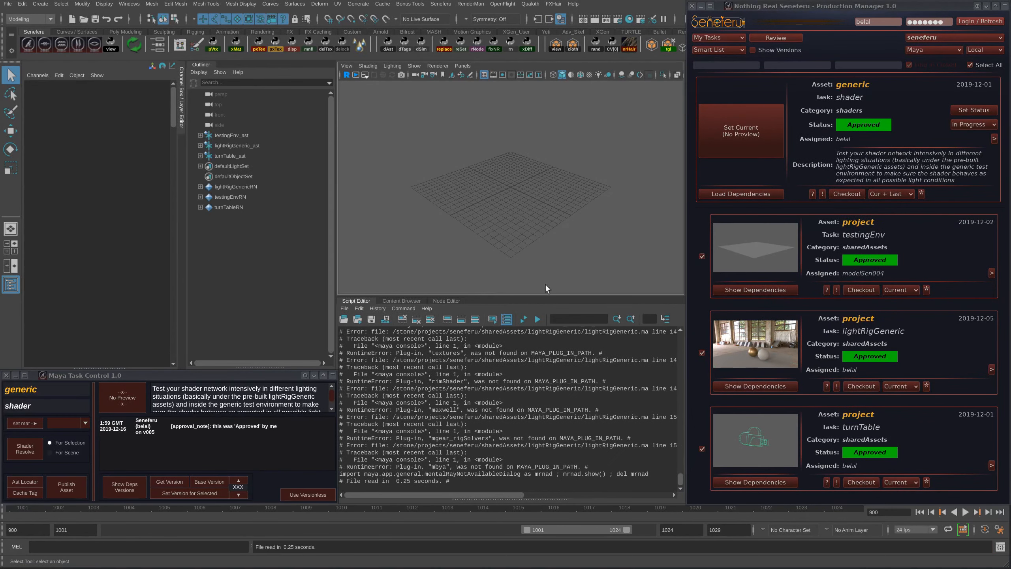
- Clear the Script Editor history and enlarge the perspective viewport to show the testing environment
click(430, 319)
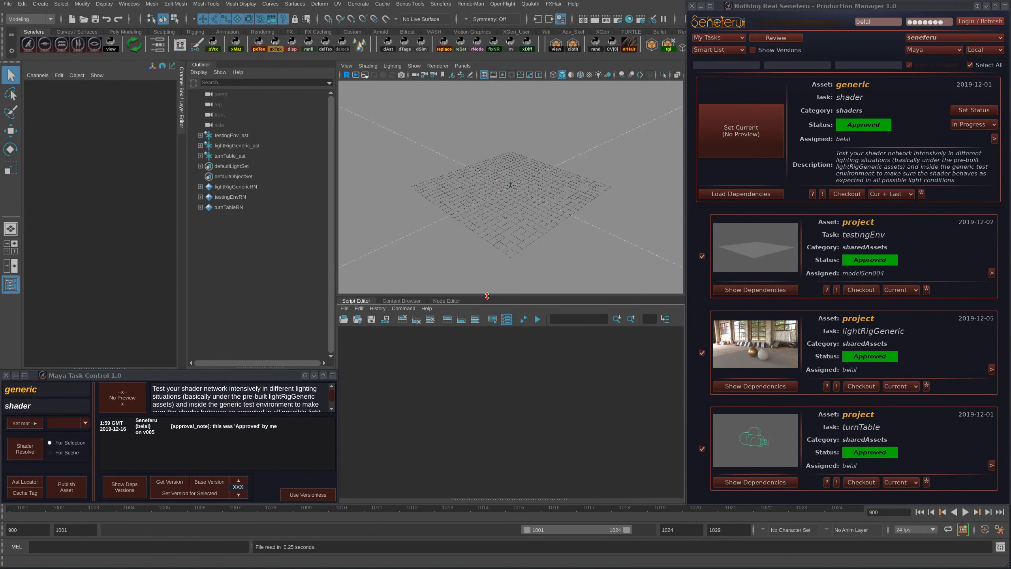
drag(477, 296, 478, 409)
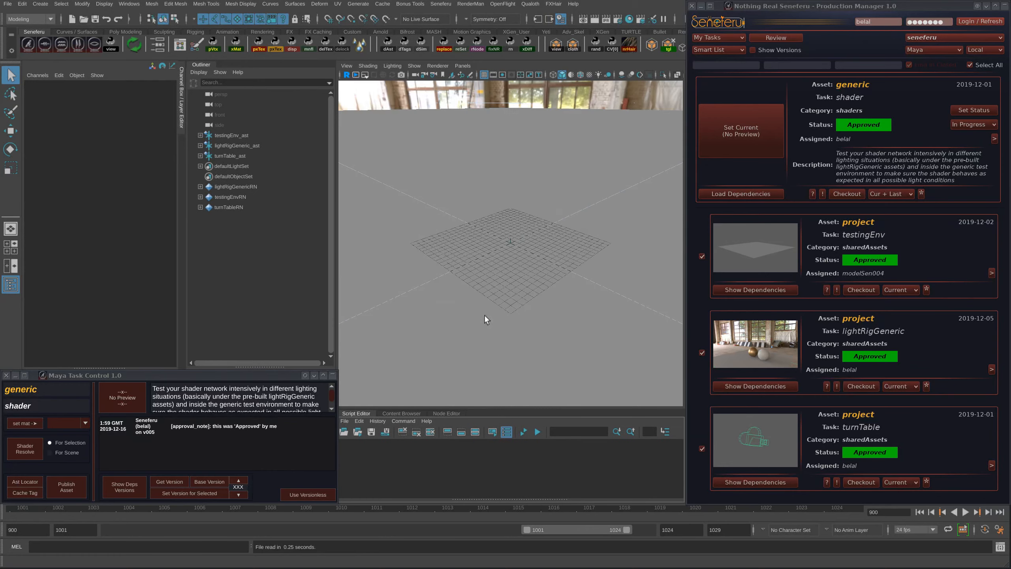
scroll(518, 263, down, 10)
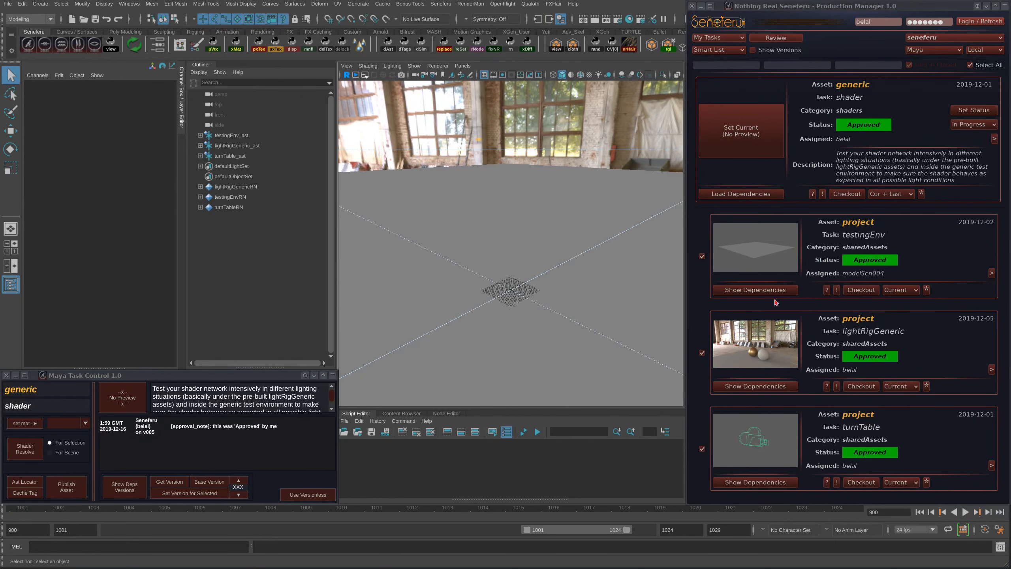
- Collapse the Production Manager, bring the Hypershade back and select the PxrSurface1 node to show its attributes
drag(1010, 176, 399, 141)
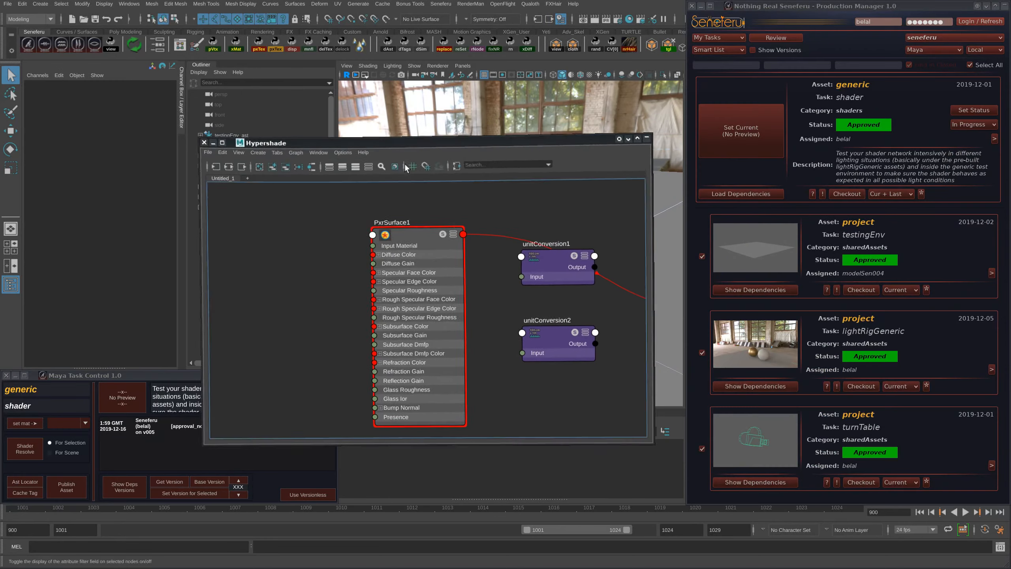
click(1005, 5)
drag(546, 142, 642, 127)
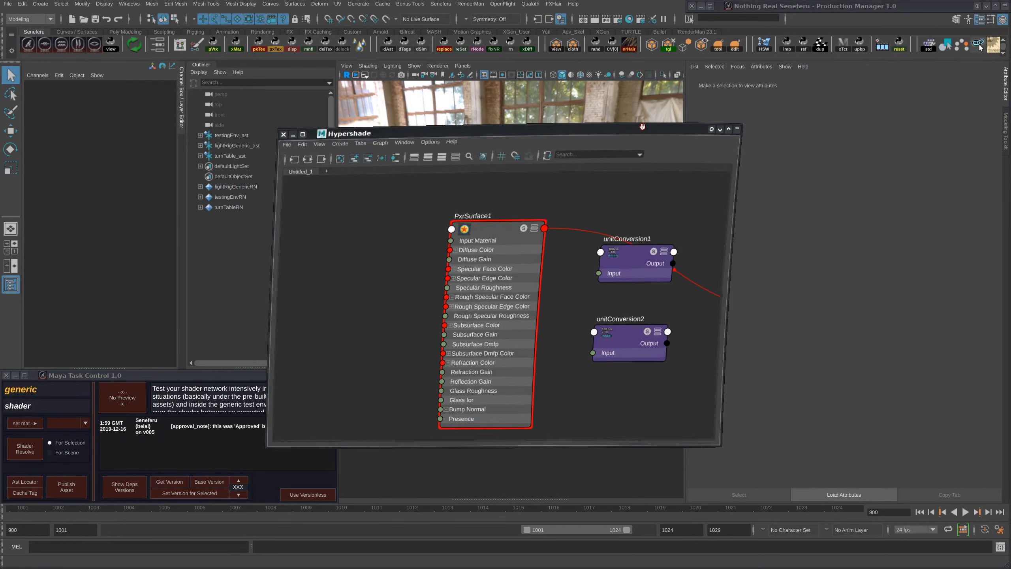
scroll(586, 304, down, 3)
click(384, 265)
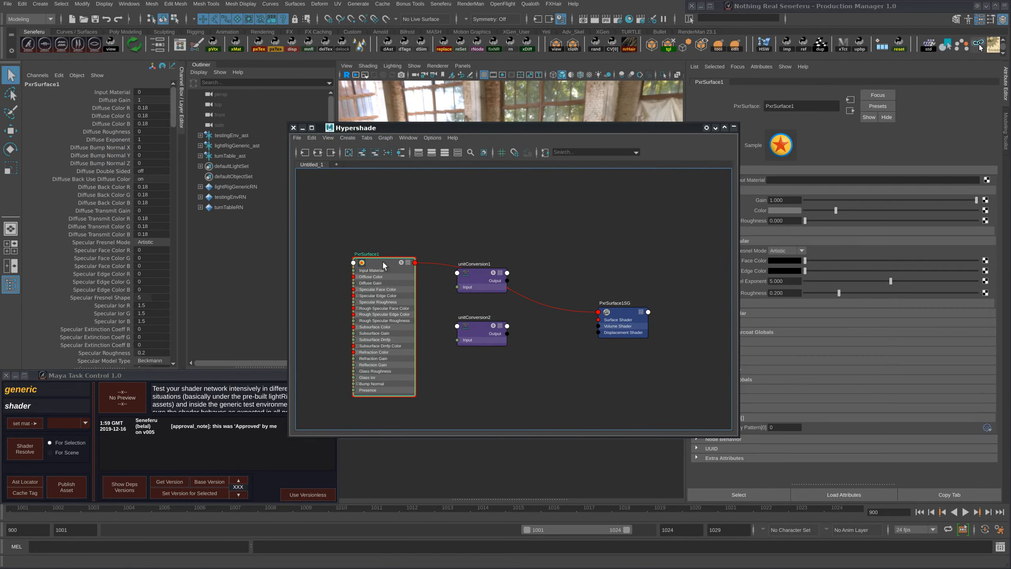
drag(662, 128, 531, 123)
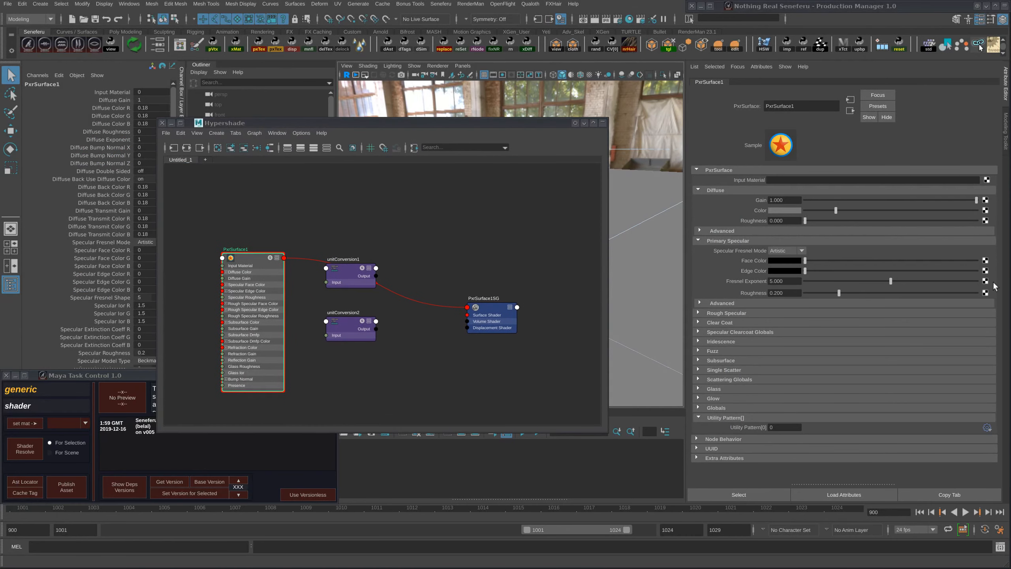
- Set the Specular Fresnel Mode of both Primary Specular and Rough Specular to Physical
click(718, 304)
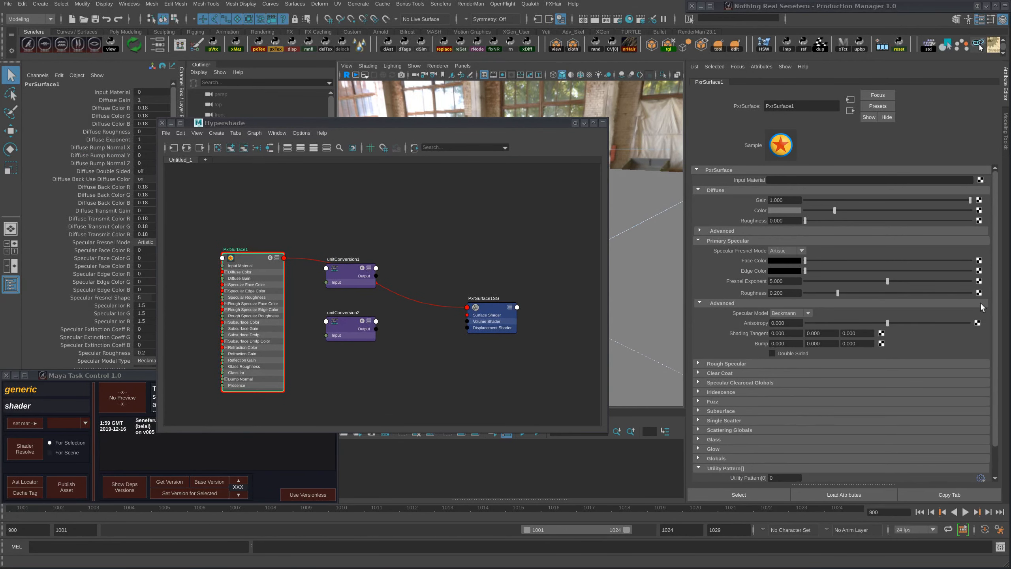
scroll(763, 365, down, 2)
click(717, 334)
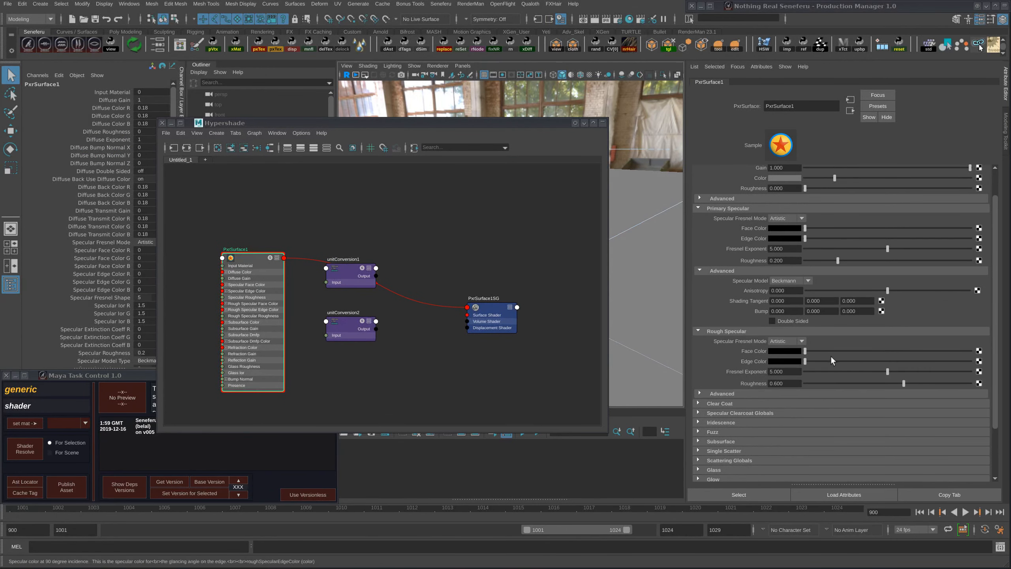
click(787, 219)
click(783, 238)
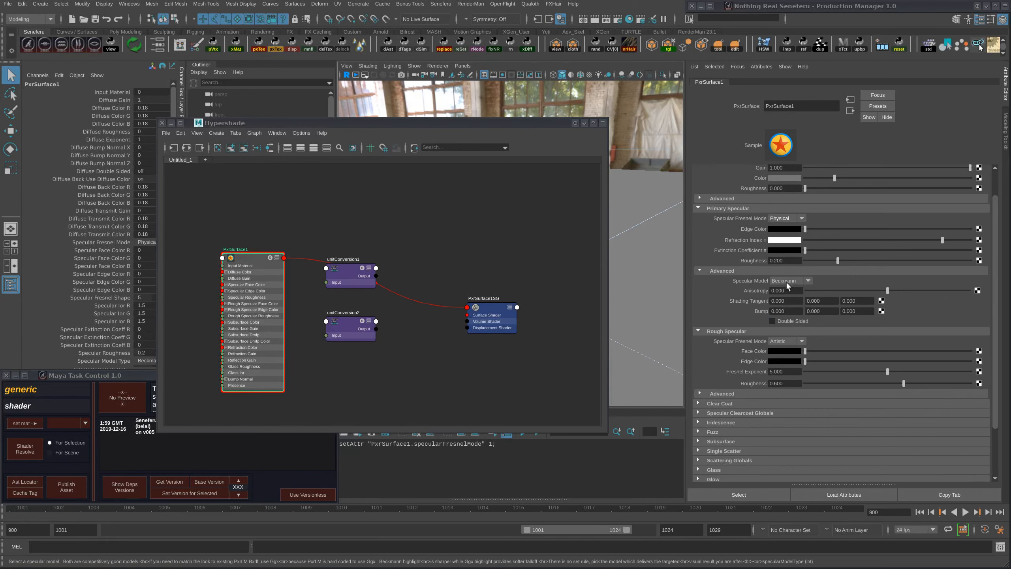
click(780, 341)
click(782, 362)
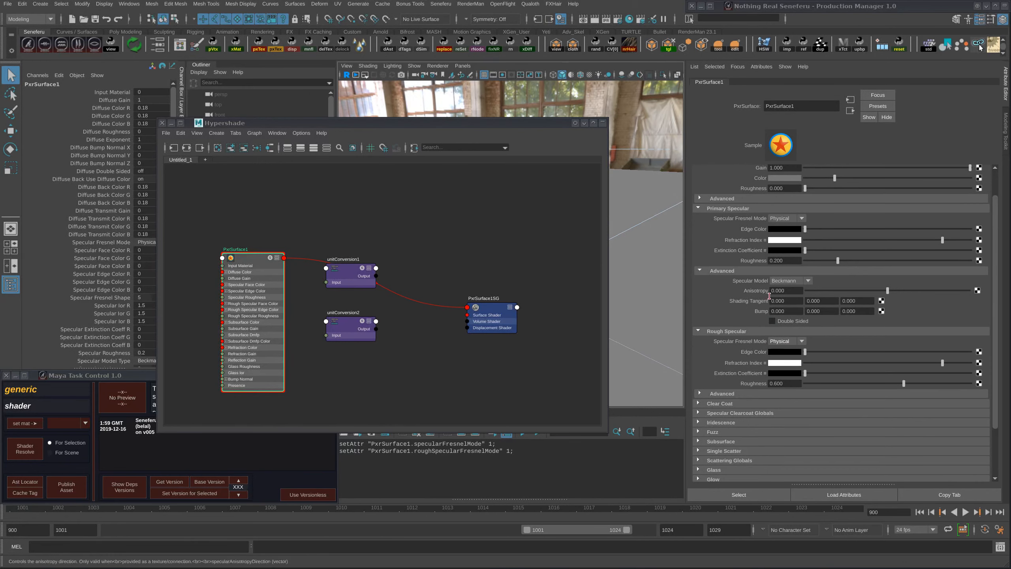
click(720, 271)
click(717, 209)
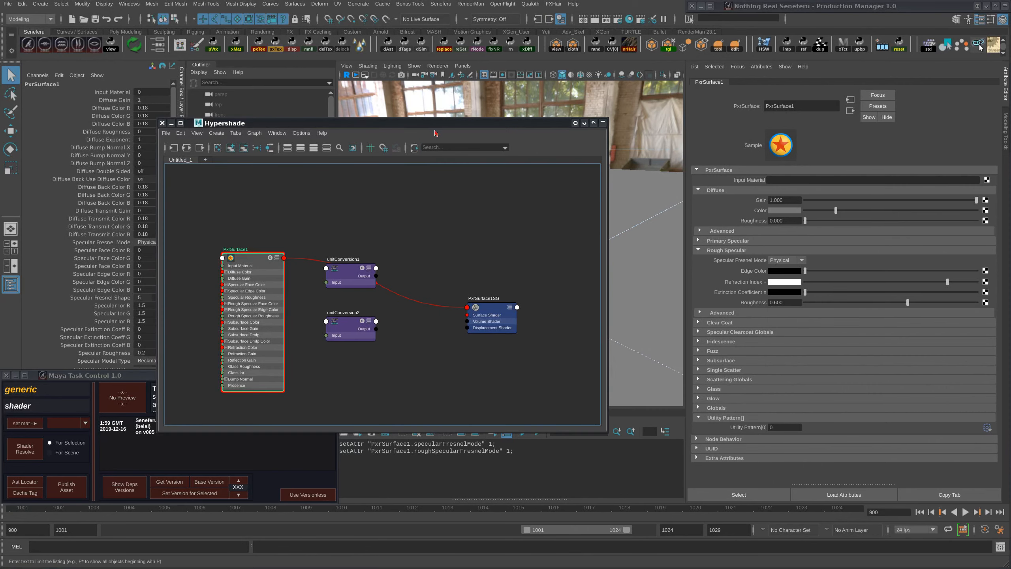
- Set the shader's diffuse color to dark red (R 0.058, G 0, B 0) and its primary specular edge color to grey 0.184
drag(416, 123, 505, 235)
drag(836, 211, 880, 210)
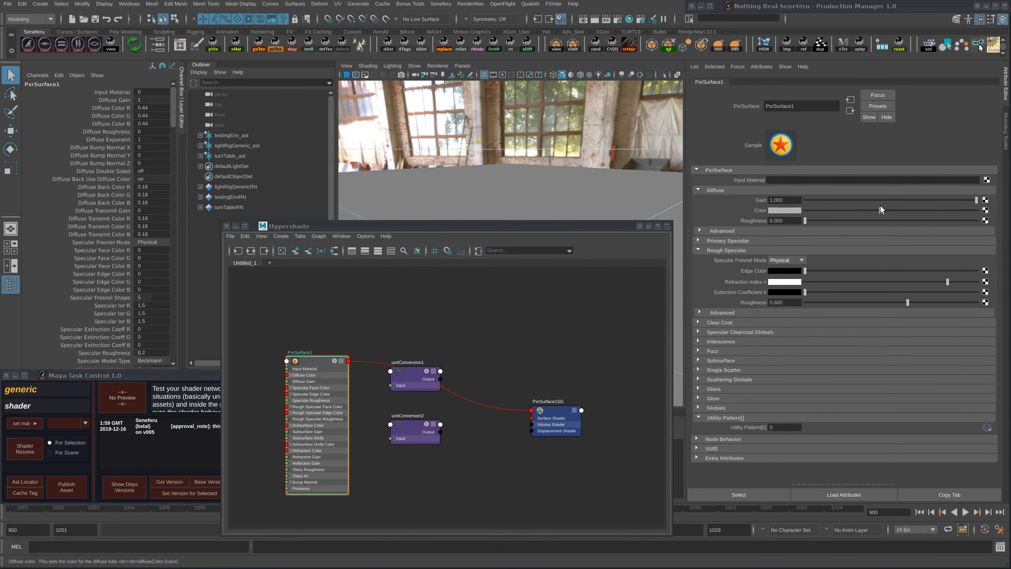
click(795, 209)
click(781, 195)
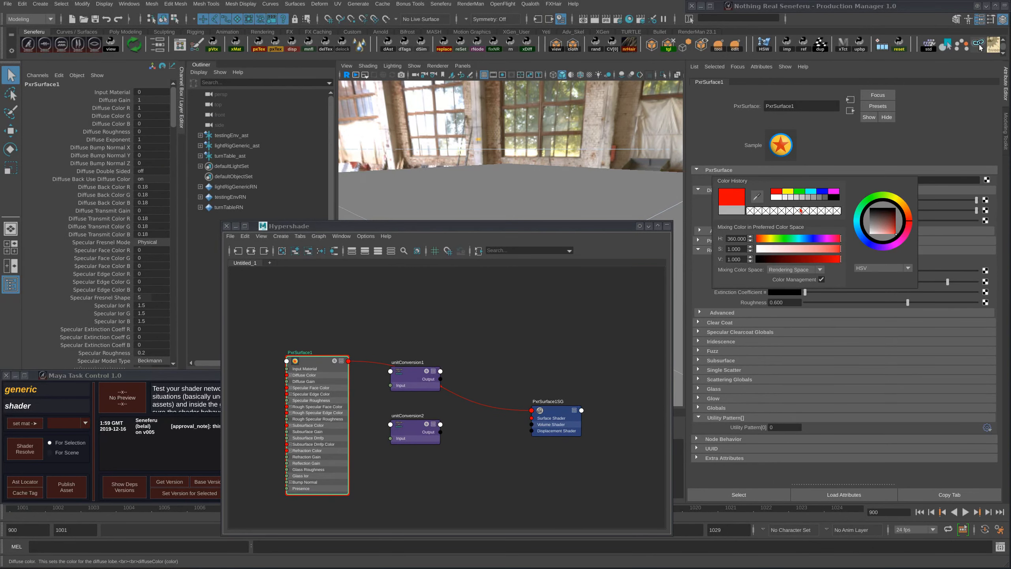
drag(877, 211, 814, 211)
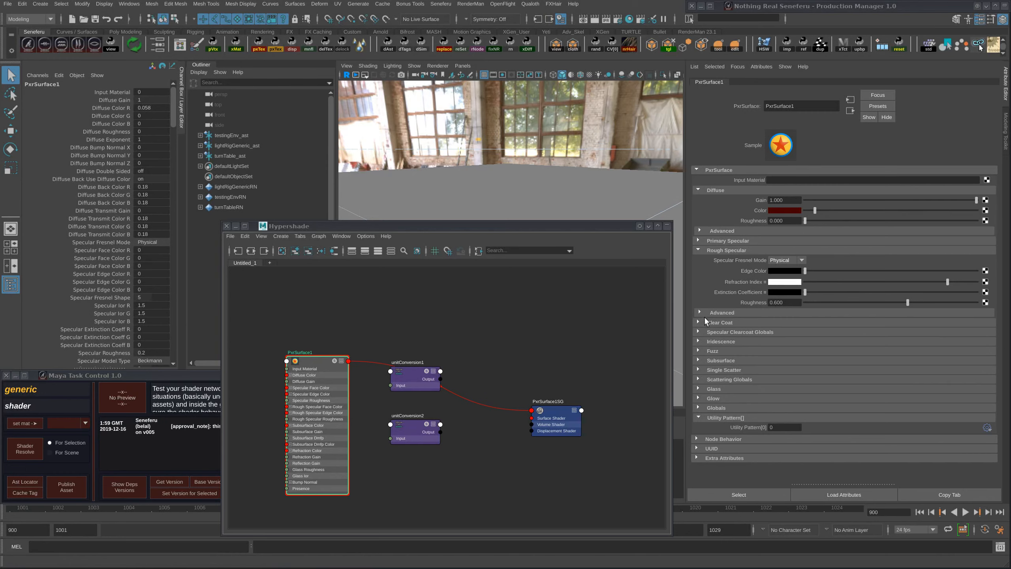
drag(806, 267, 835, 262)
click(700, 241)
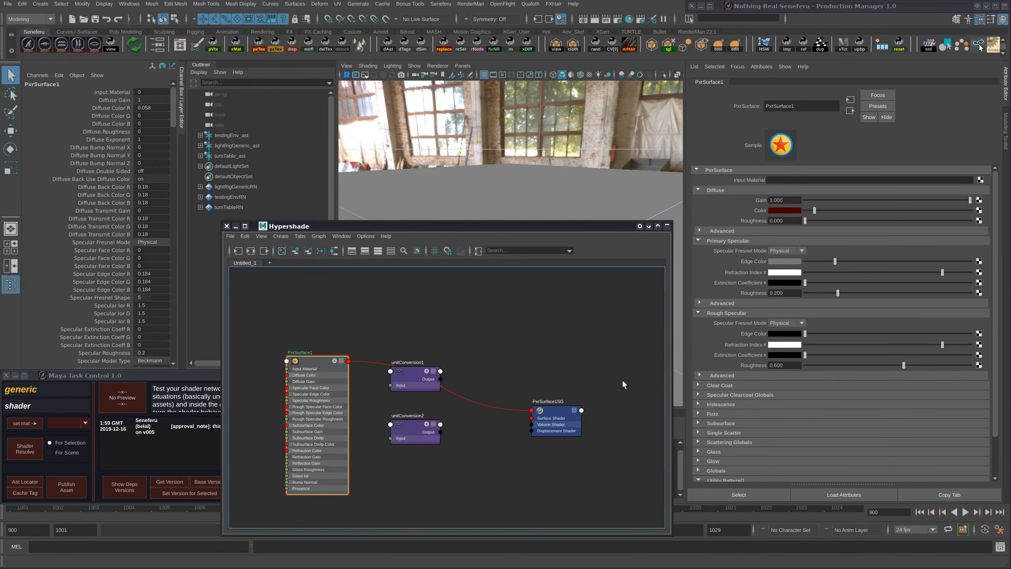
- Build RenderMan UDIM texture networks for the shader's Diffuse Color and Specular Face Color RGB channels
drag(338, 229, 1010, 63)
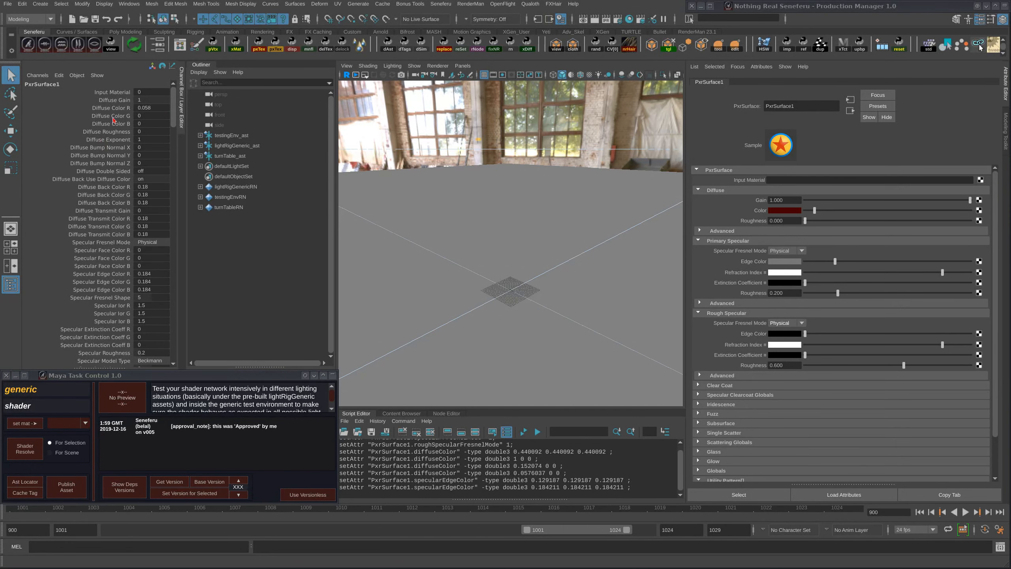
drag(113, 108, 120, 127)
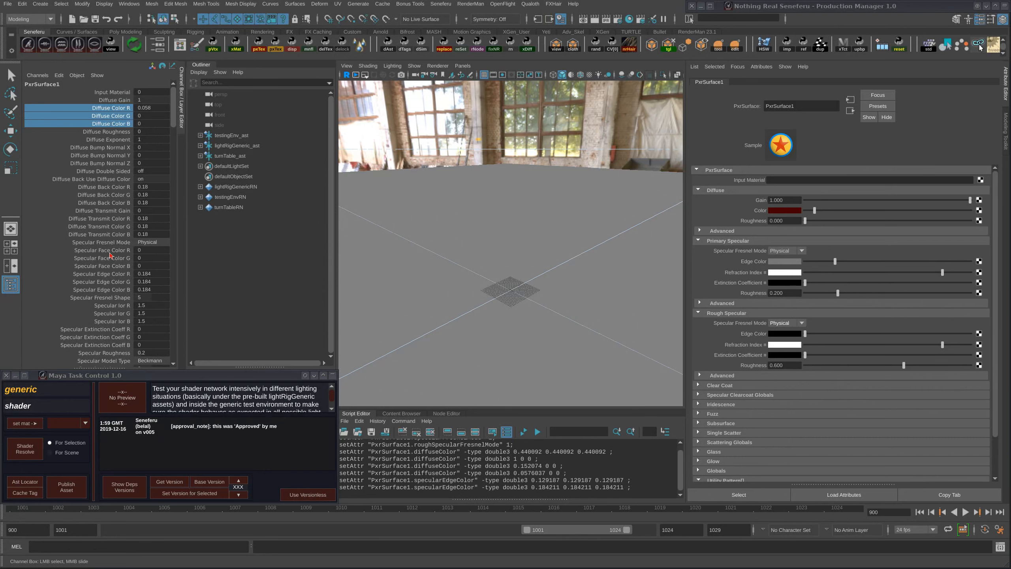
ctrl+drag(111, 251, 111, 270)
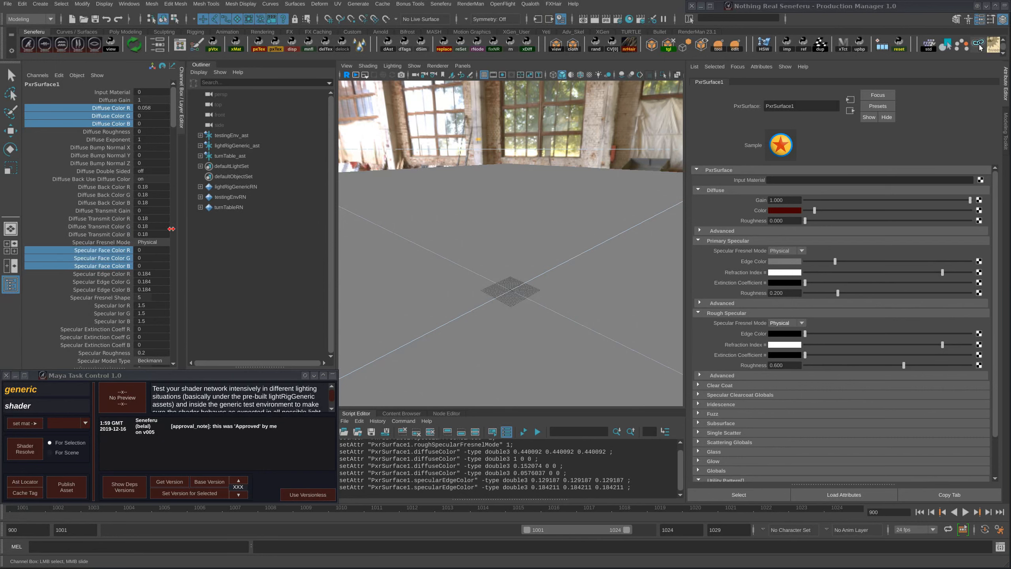
click(257, 46)
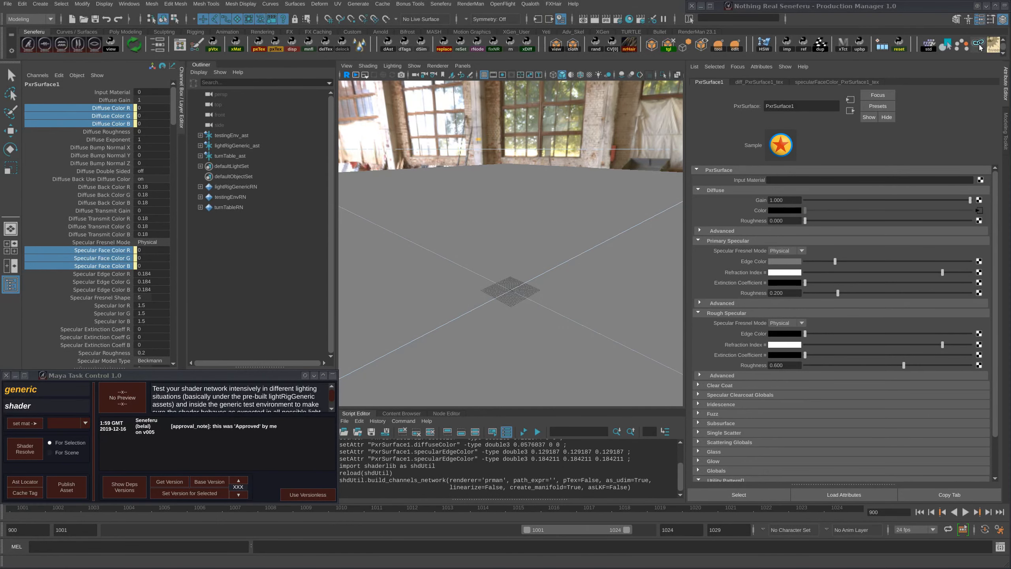
- Graph the input and output connections of PxrSurface1 in the Hypershade and frame the whole network
drag(1010, 159, 517, 100)
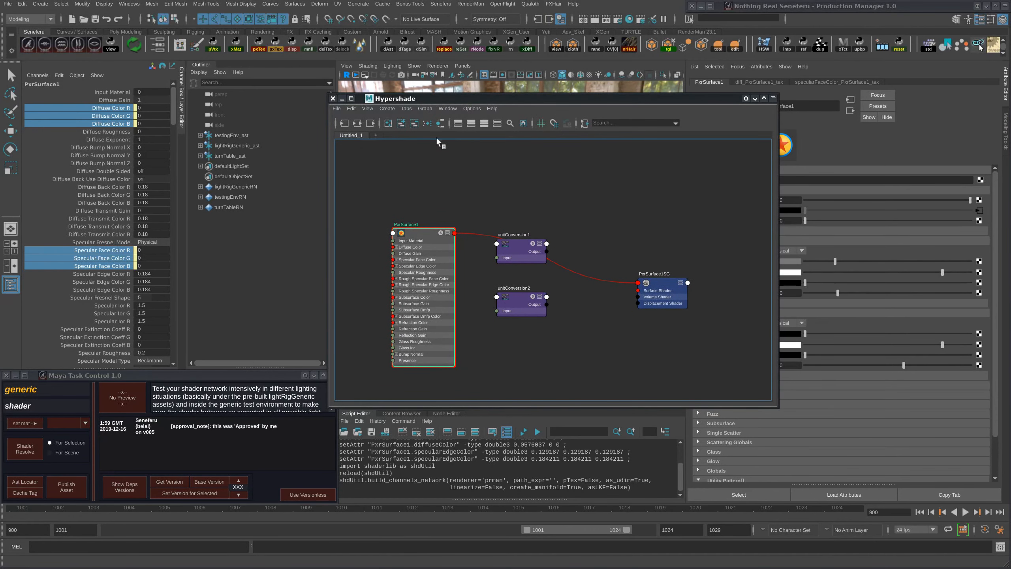
click(357, 123)
click(585, 123)
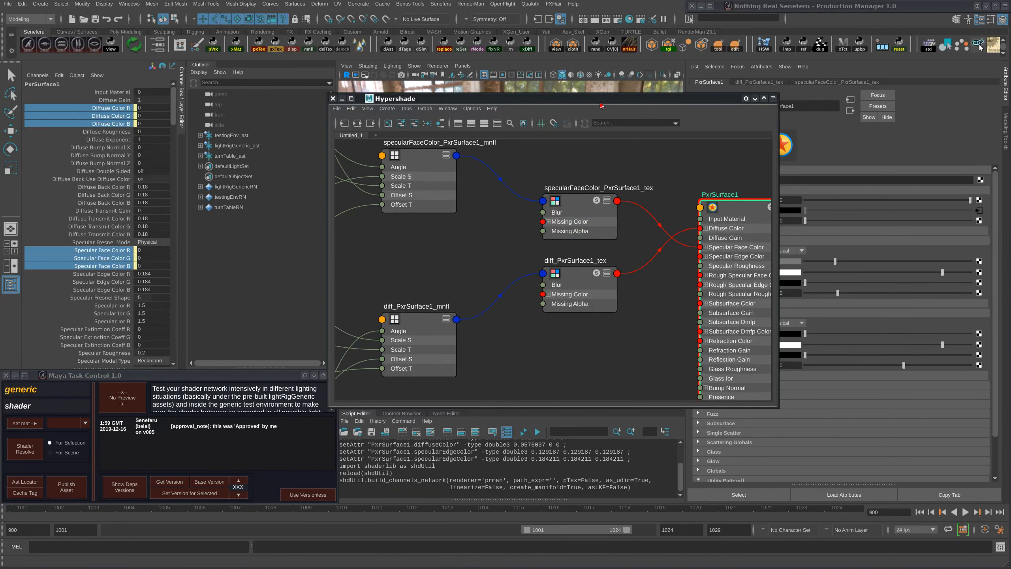
drag(602, 96, 374, 226)
key(a)
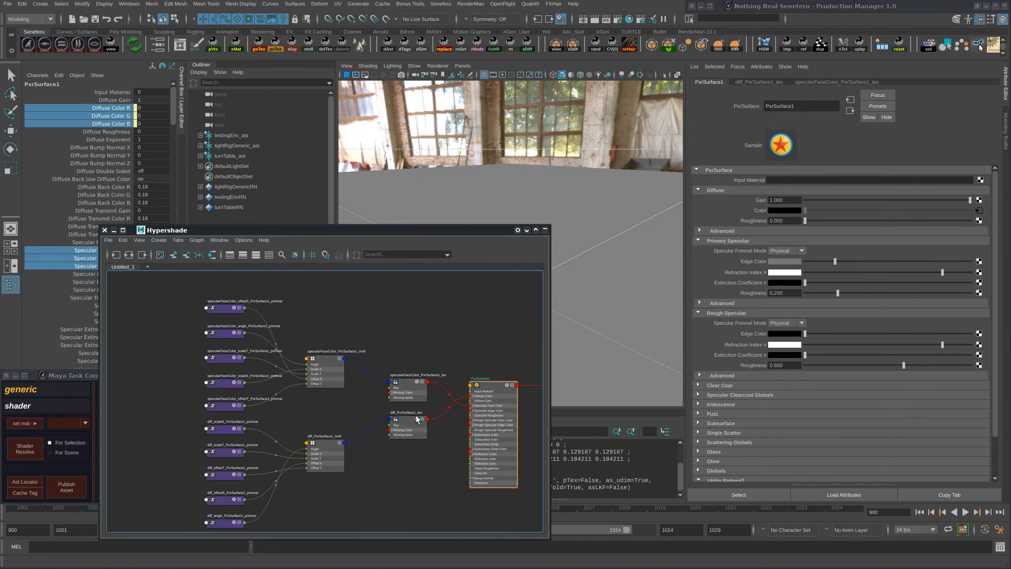
- Space apart the specularFaceColor and diff texture nodes in the graph and inspect each one's filename and missing color
drag(370, 357, 372, 340)
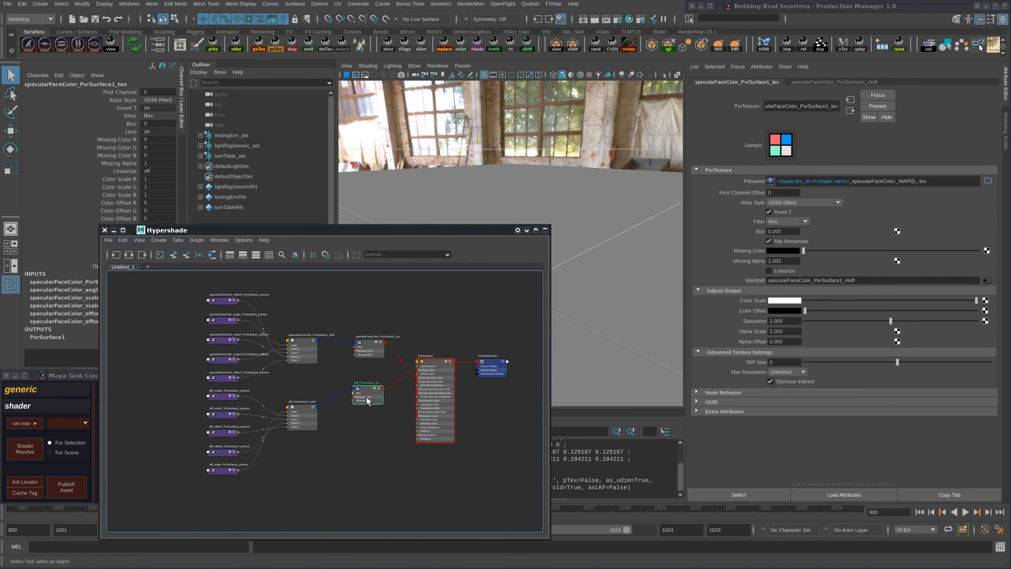
drag(368, 390, 369, 410)
drag(372, 345, 371, 339)
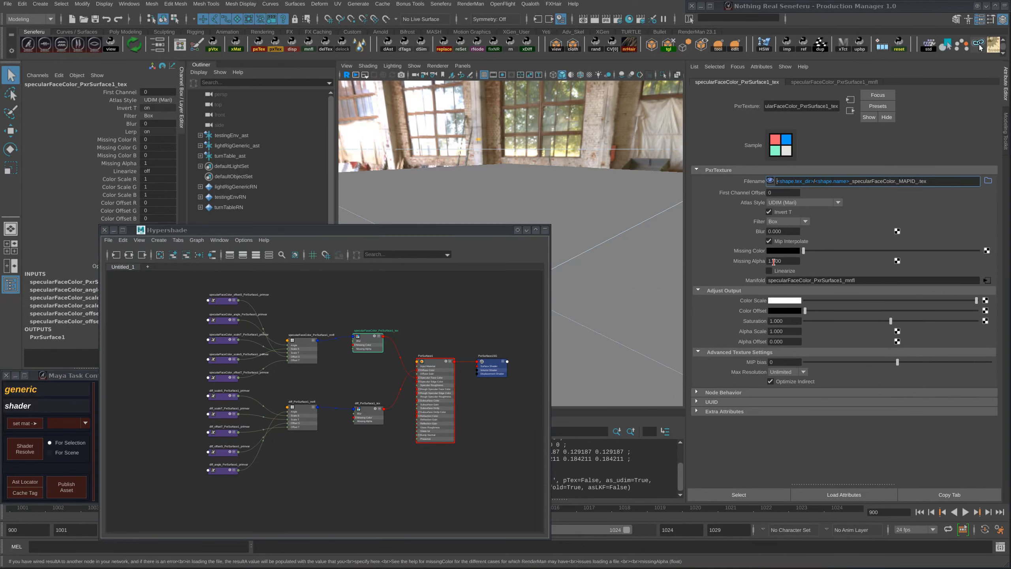
drag(373, 408, 372, 408)
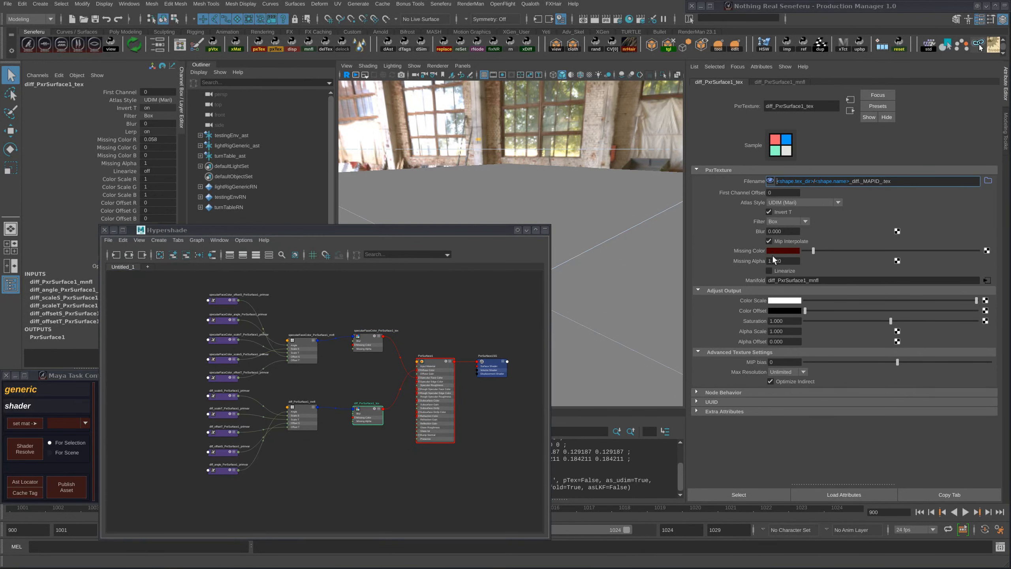
- Examine the specularFaceColor manifold node and its offsetS and scaleS primvar nodes, checking variable names and default values
drag(457, 231, 420, 176)
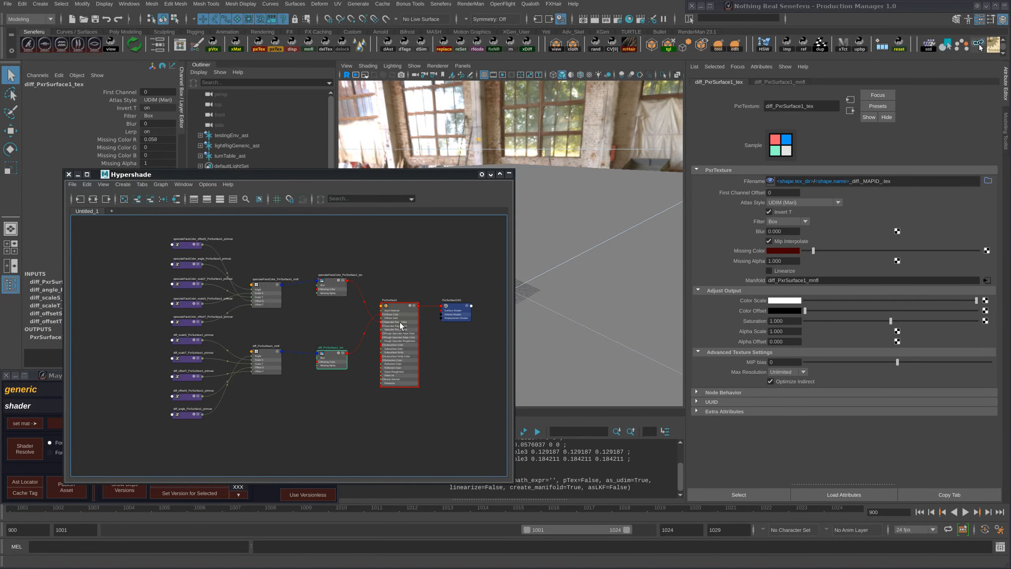
alt+middle_drag(395, 287, 396, 282)
scroll(395, 282, down, 1)
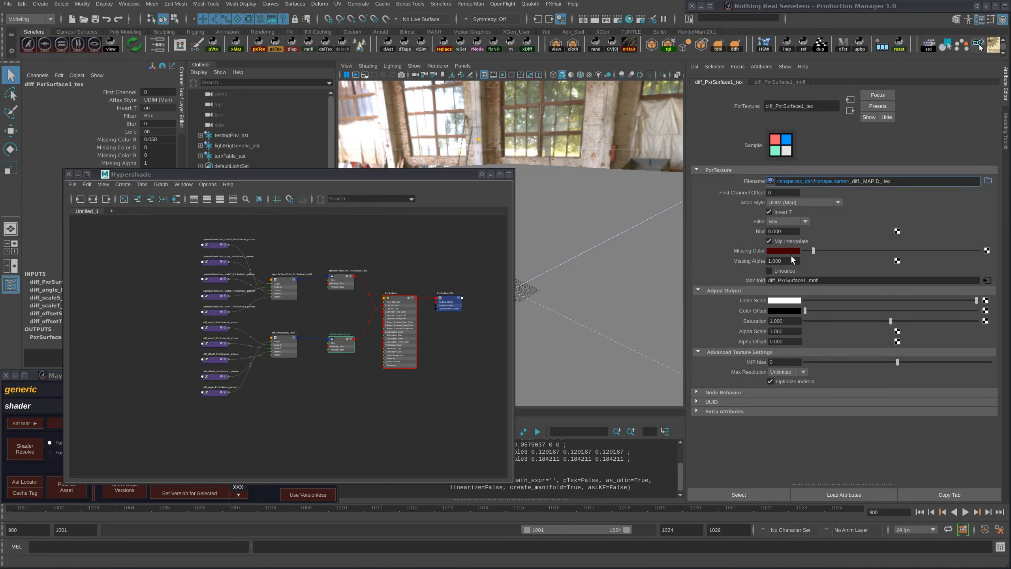
alt+middle_drag(390, 264, 352, 288)
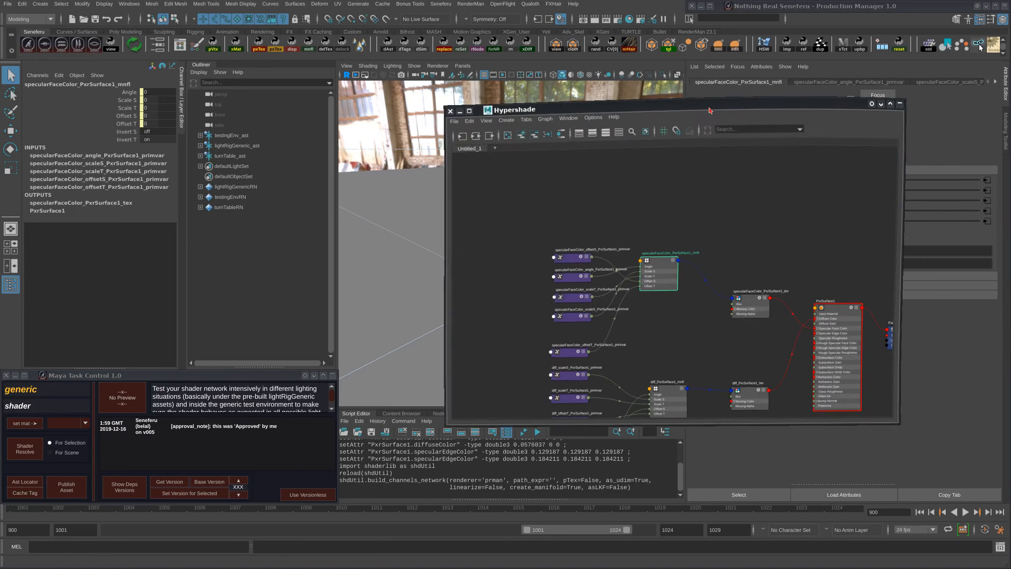
click(579, 224)
drag(801, 109, 486, 147)
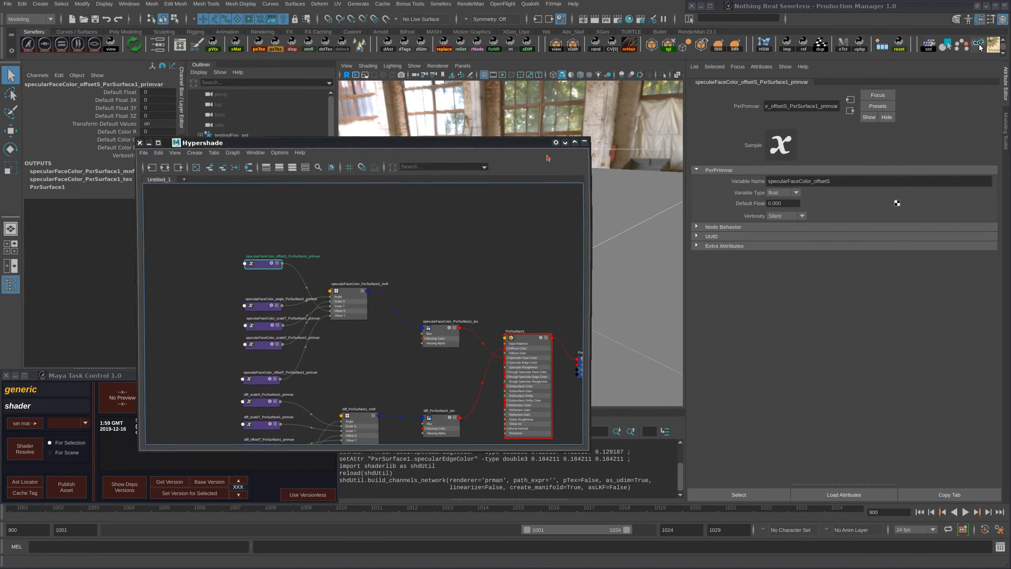
alt+middle_drag(386, 312, 437, 281)
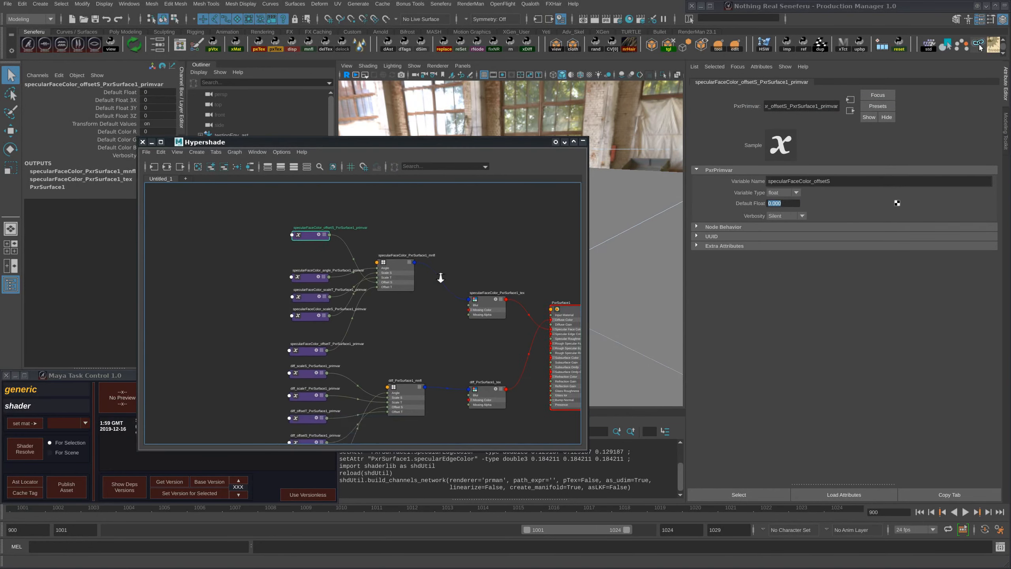
scroll(438, 280, down, 3)
mouse_move(363, 281)
mouse_down()
mouse_move(361, 248)
mouse_move(361, 294)
mouse_up()
drag(394, 143, 458, 177)
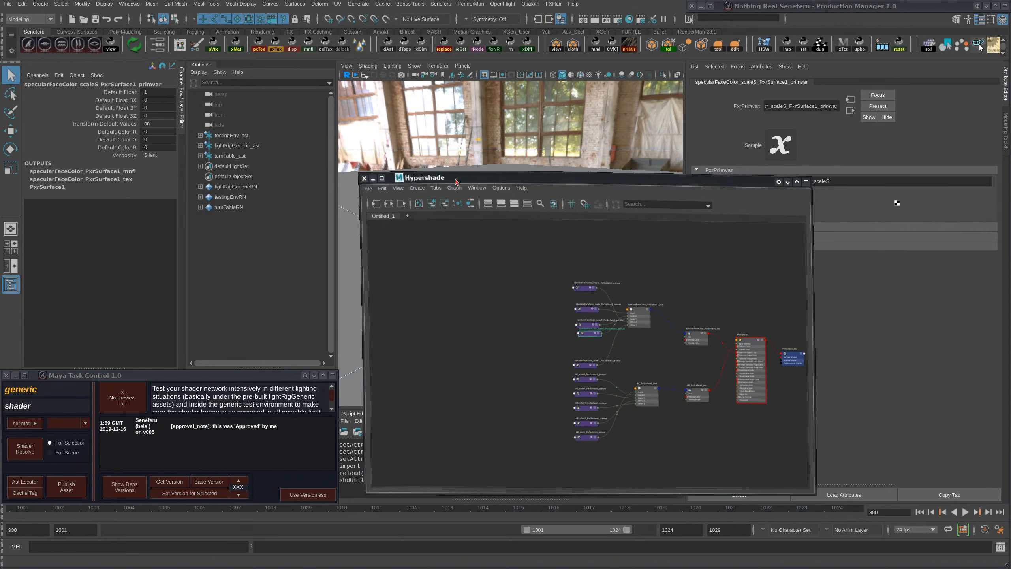
alt+middle_drag(566, 330, 481, 324)
alt+right_drag(481, 324, 559, 296)
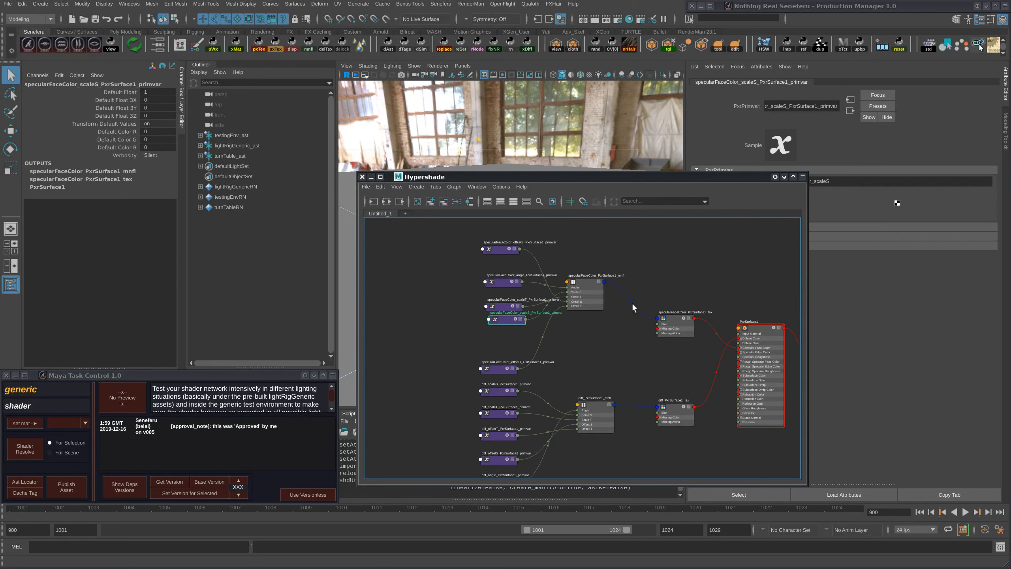
- Build a RenderMan UDIM bump texture network for the Bump Normal X, Y and Z channels of PxrSurface1
click(755, 341)
drag(575, 177, 398, 540)
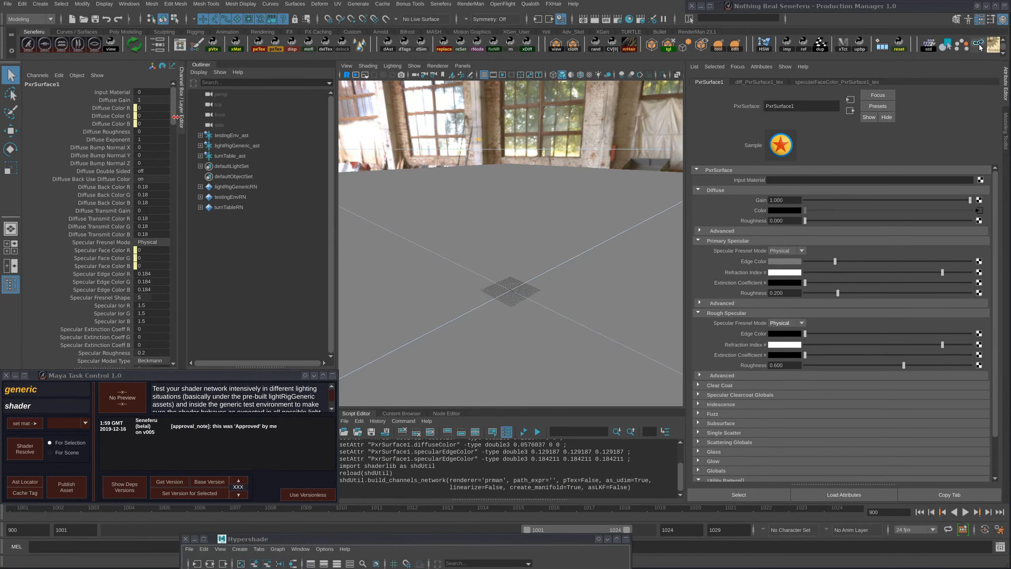
drag(175, 116, 170, 339)
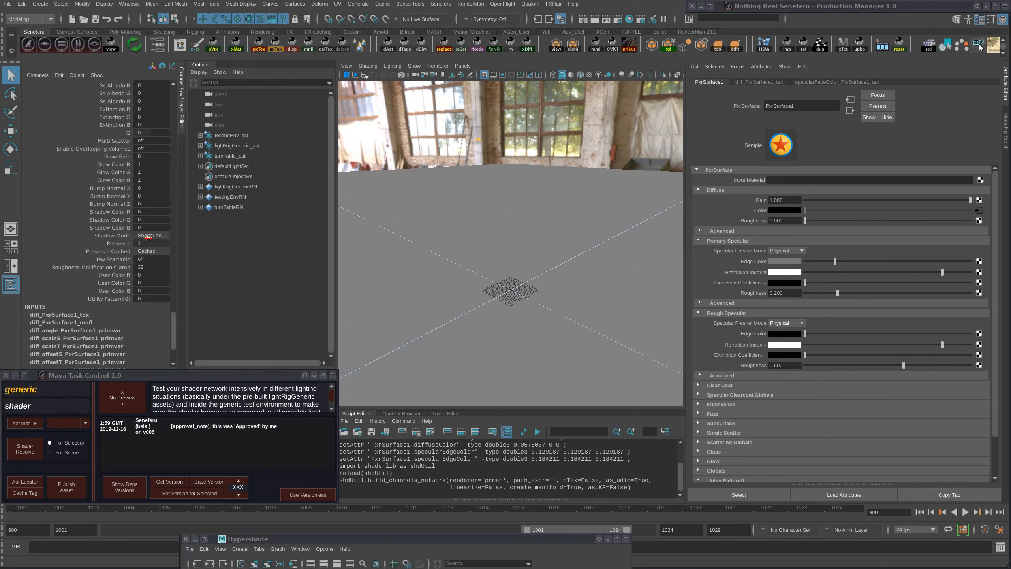
drag(174, 336, 174, 318)
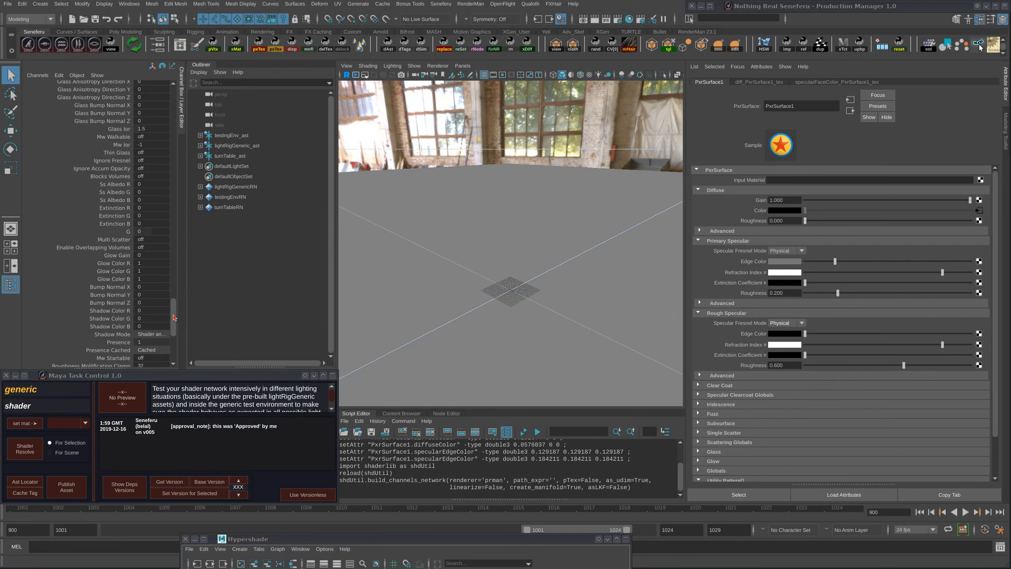
click(119, 288)
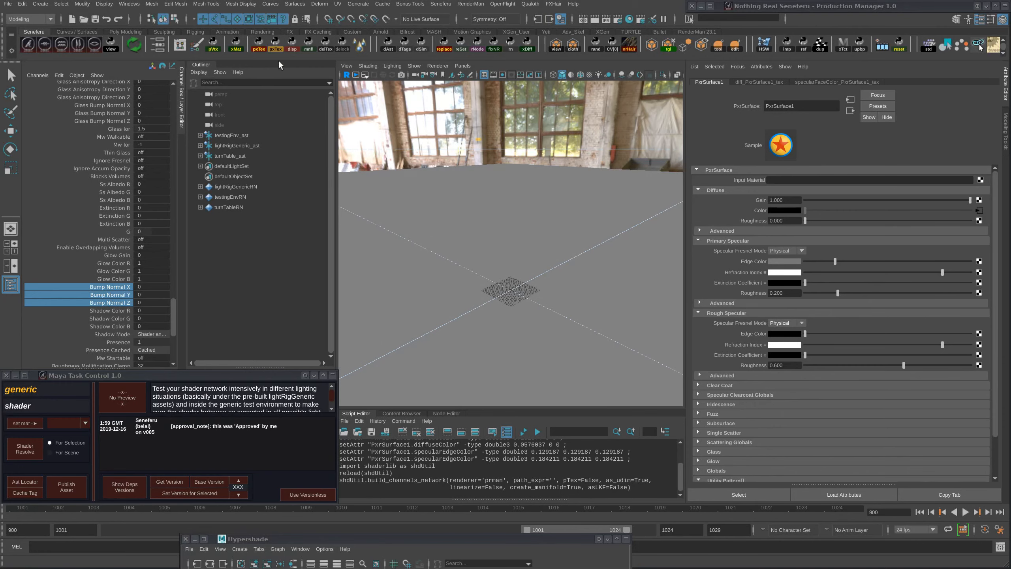
click(274, 44)
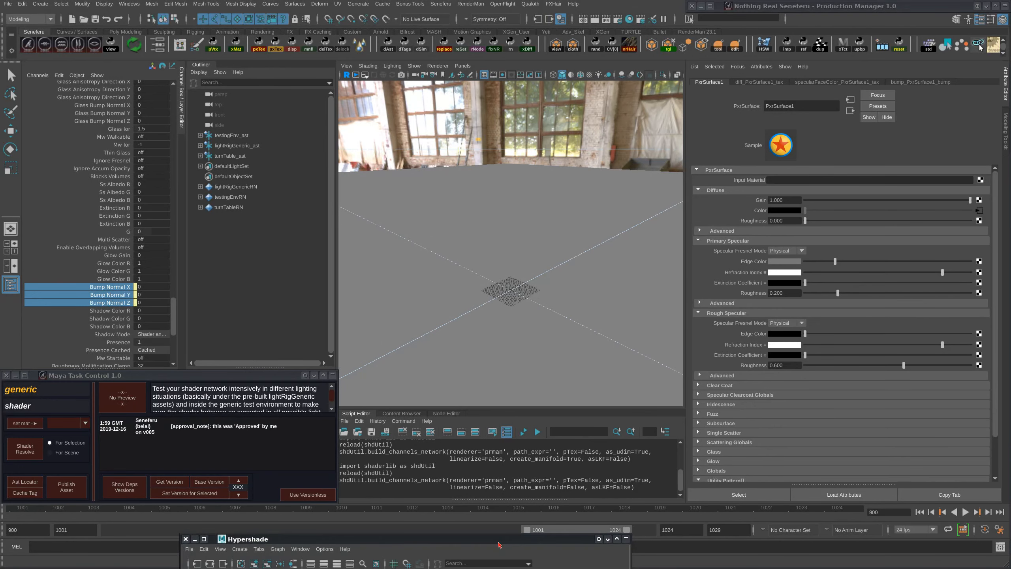
- Place the bump node below the diff texture nodes in the Hypershade graph and inspect its filename and texture settings
drag(500, 542, 673, 118)
alt+middle_drag(608, 313, 656, 228)
scroll(656, 228, down, 1)
drag(642, 257, 624, 297)
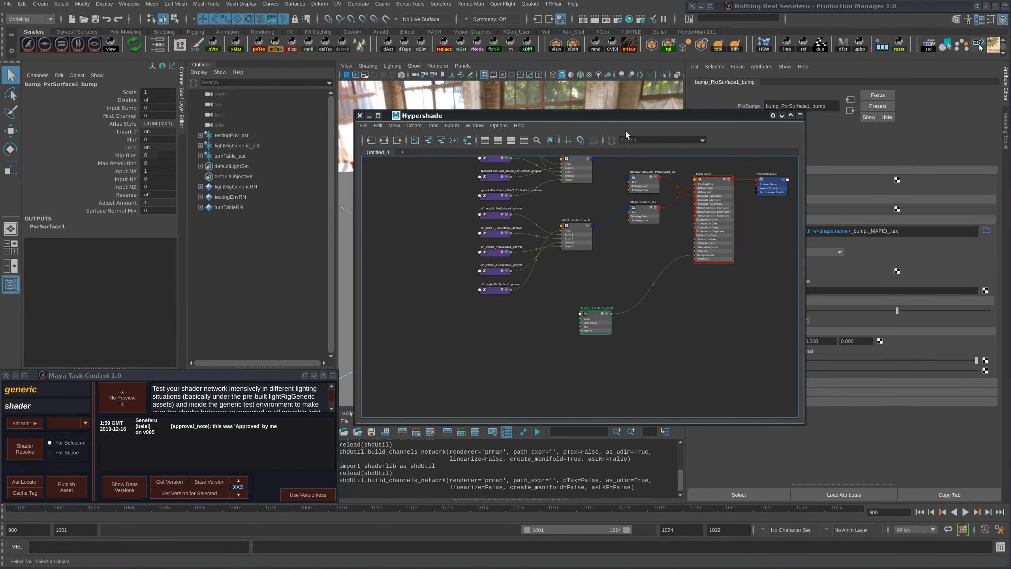
drag(623, 119, 523, 132)
alt+middle_drag(492, 318, 525, 313)
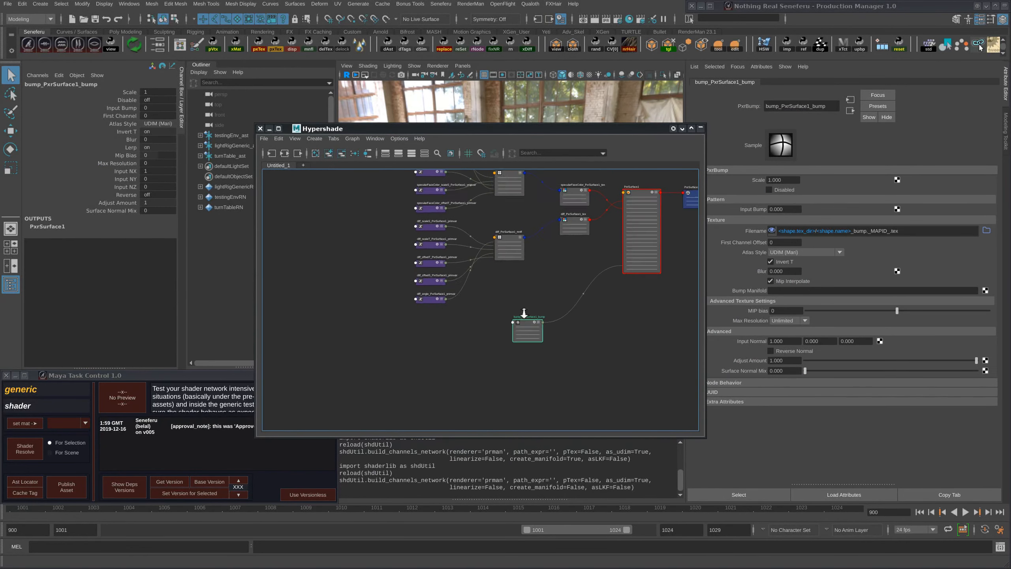
scroll(526, 314, down, 2)
drag(566, 128, 796, 248)
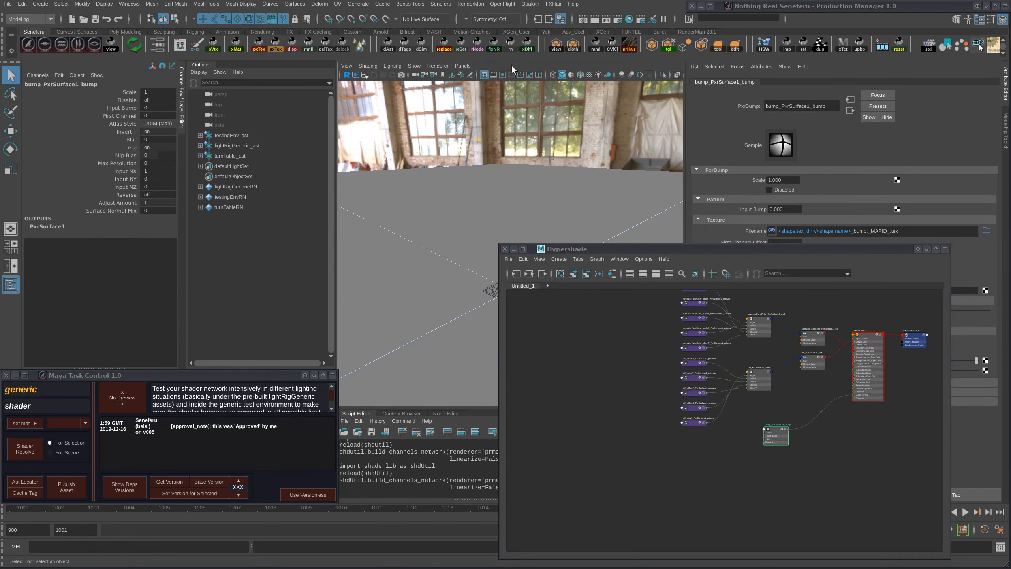
drag(592, 254, 249, 207)
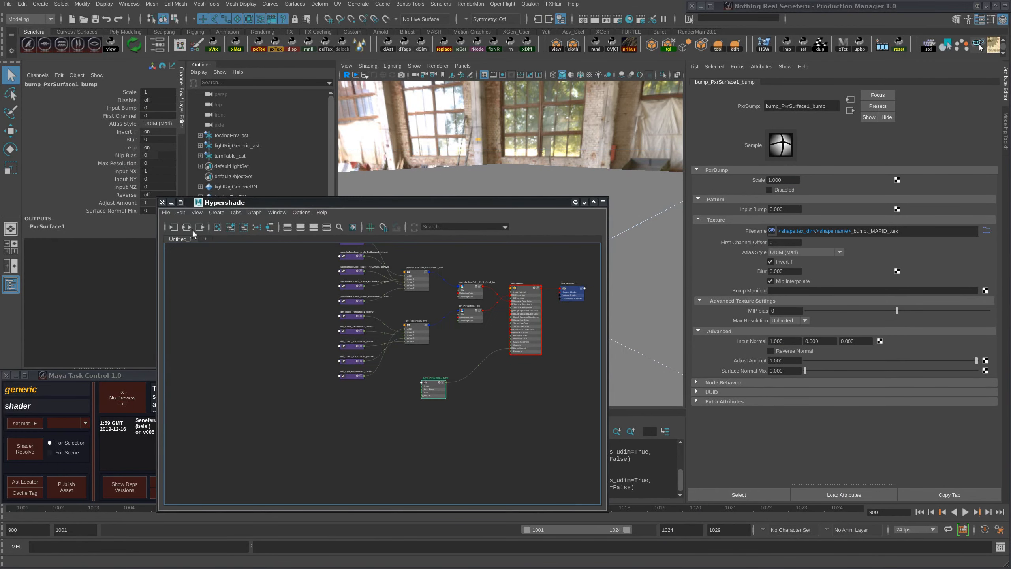
- Space the specularFaceColor and diff texture nodes apart in the PxrSurface1 graph, leaving the diff texture selected
click(510, 300)
drag(464, 203, 728, 107)
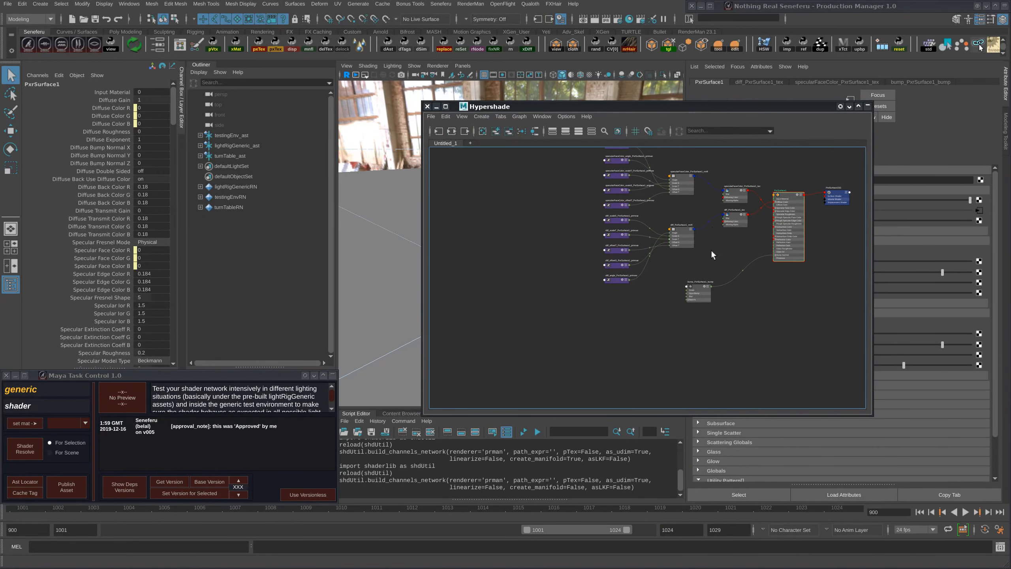
alt+middle_drag(653, 213, 612, 299)
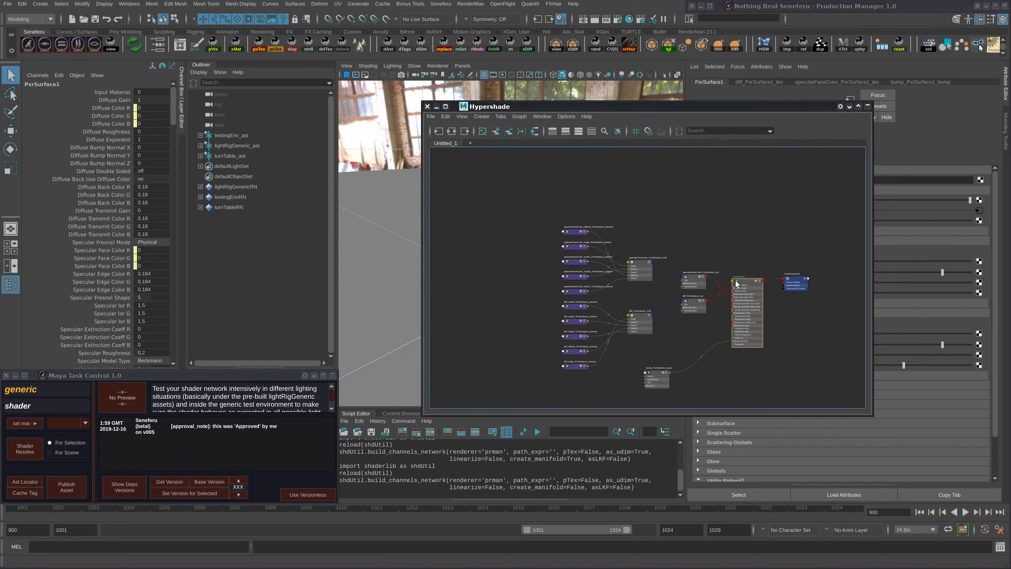
click(683, 278)
drag(690, 258, 689, 255)
super+drag(753, 240, 521, 239)
drag(459, 313, 461, 315)
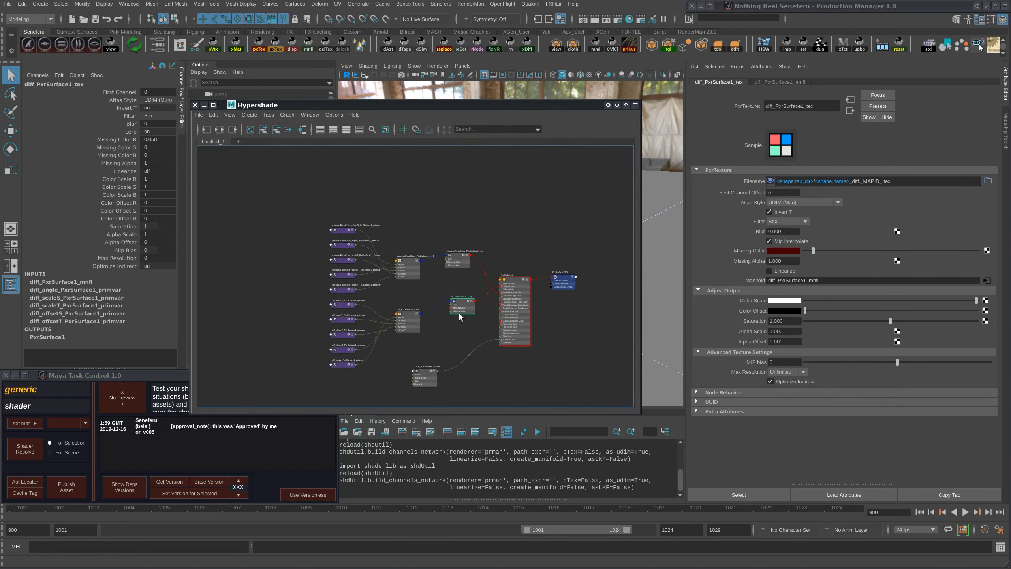
- Try deleting the diff texture node, check the shader's diffuse color, and undo the deletion
key(Delete)
click(514, 287)
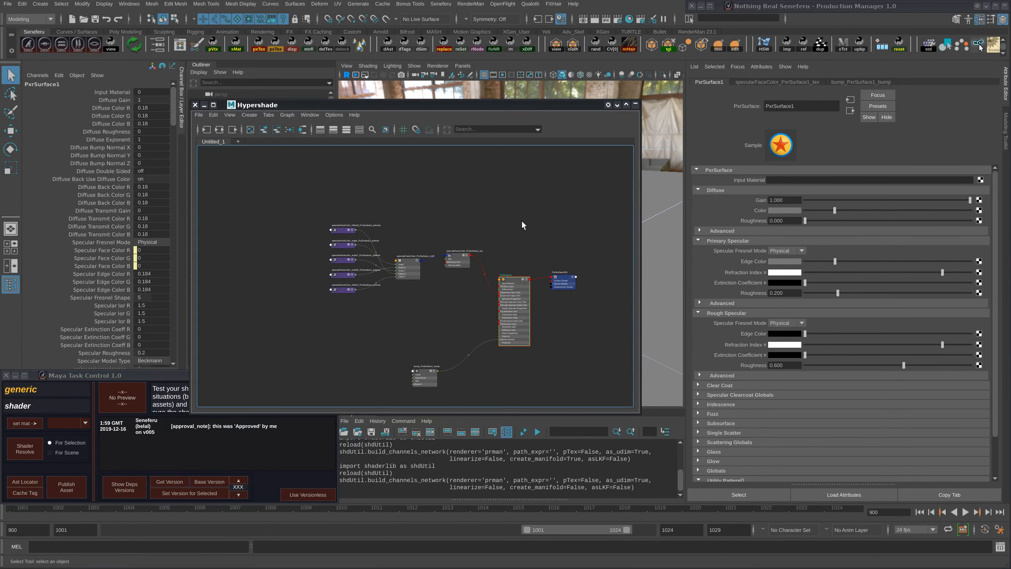
key(ctrl+z)
key(ctrl+z)
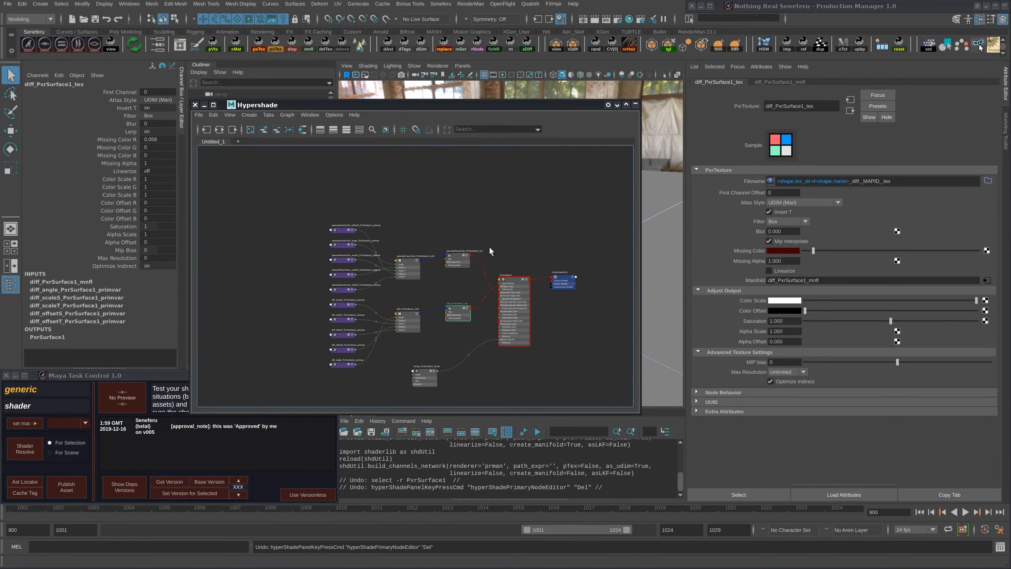
- Disconnect the texture from PxrSurface1's Diffuse Color RGB channels, restore its missing color to the shader, and close the Hypershade
click(515, 305)
drag(491, 106, 771, 88)
drag(122, 109, 119, 124)
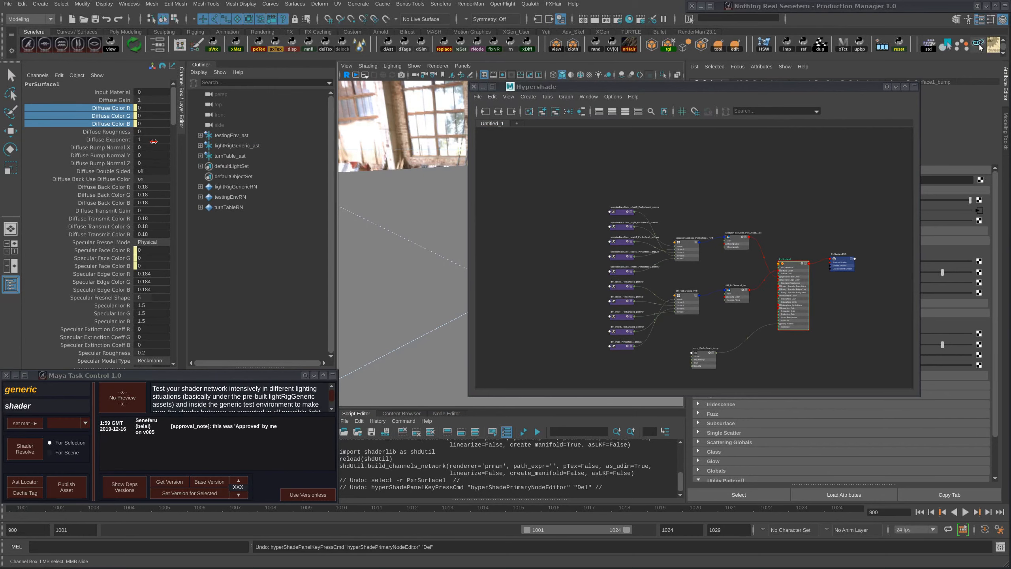
drag(653, 88, 215, 171)
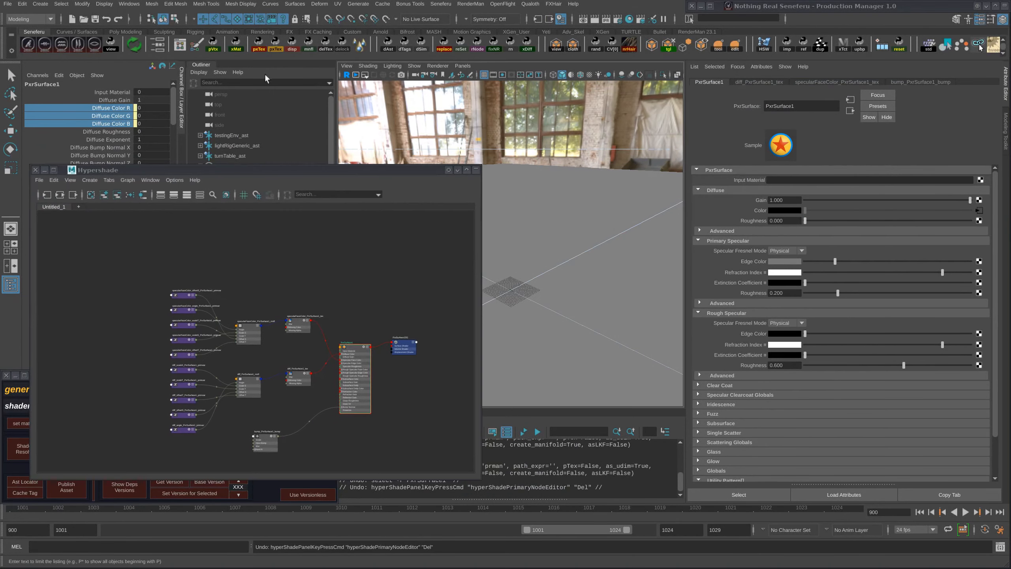
click(325, 43)
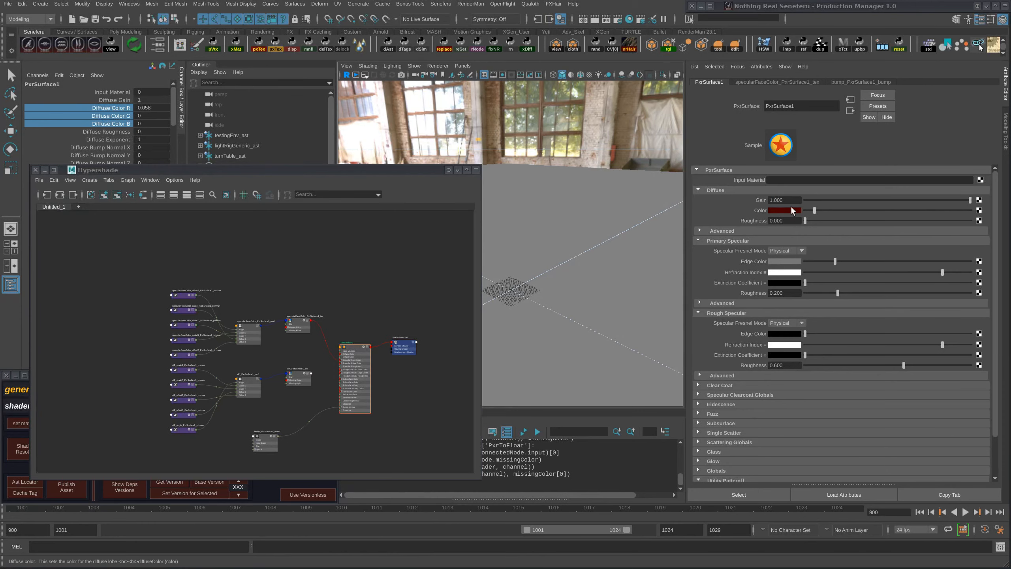
drag(399, 170, 585, 113)
click(221, 114)
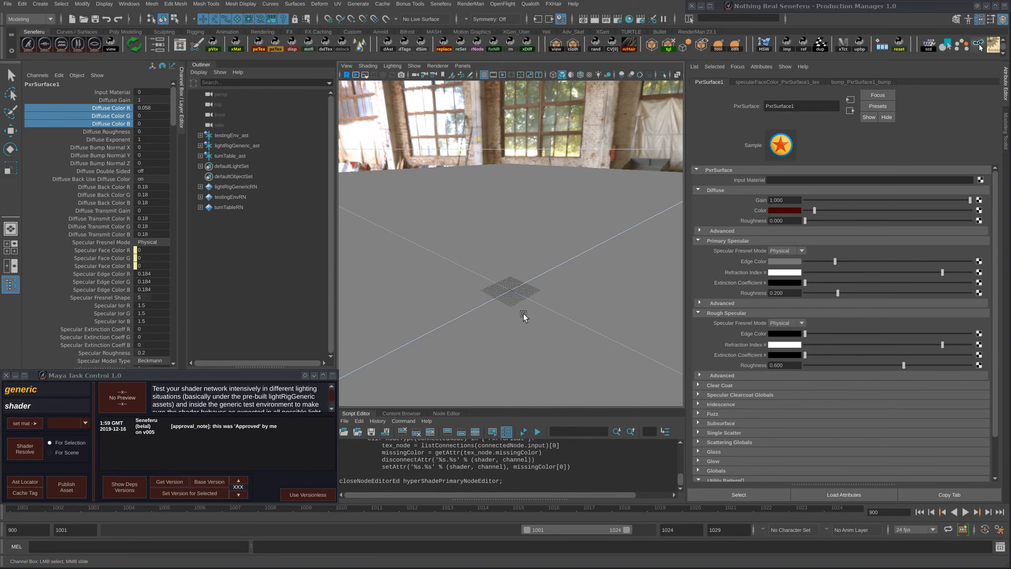
click(1005, 6)
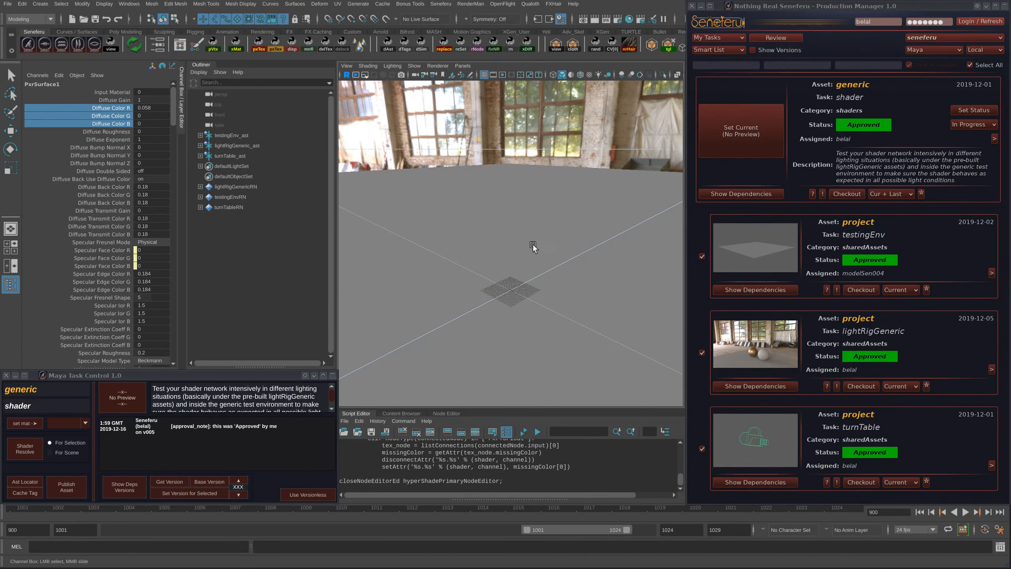
alt+right_drag(533, 244, 459, 212)
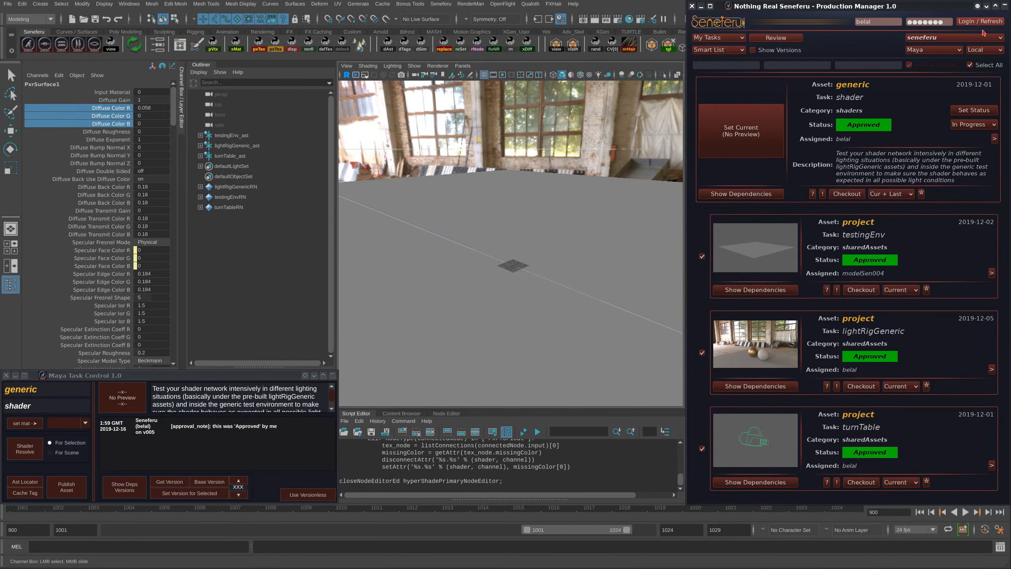
click(1007, 7)
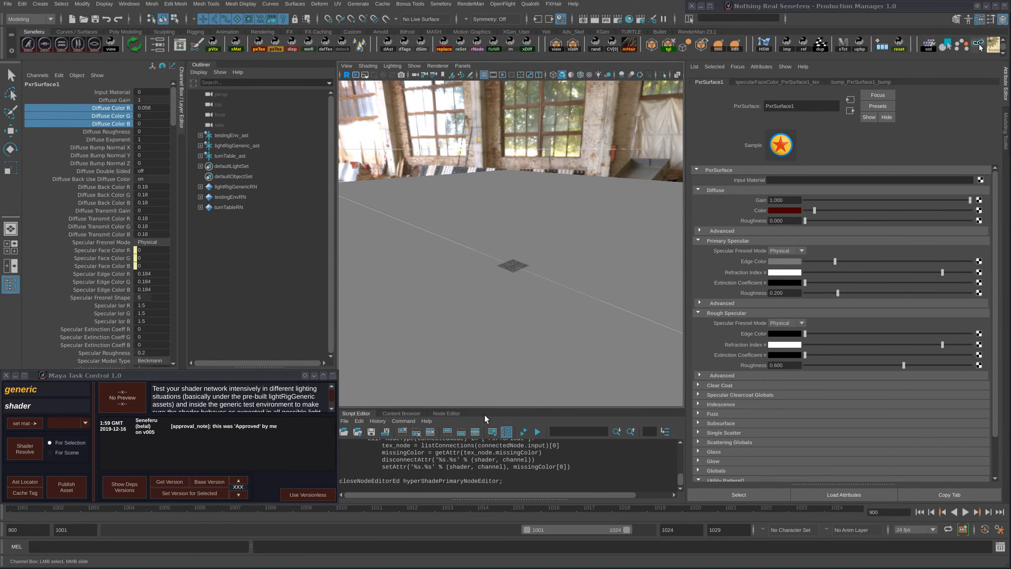
- Enlarge the Script Editor and clear its contents
drag(493, 409, 465, 212)
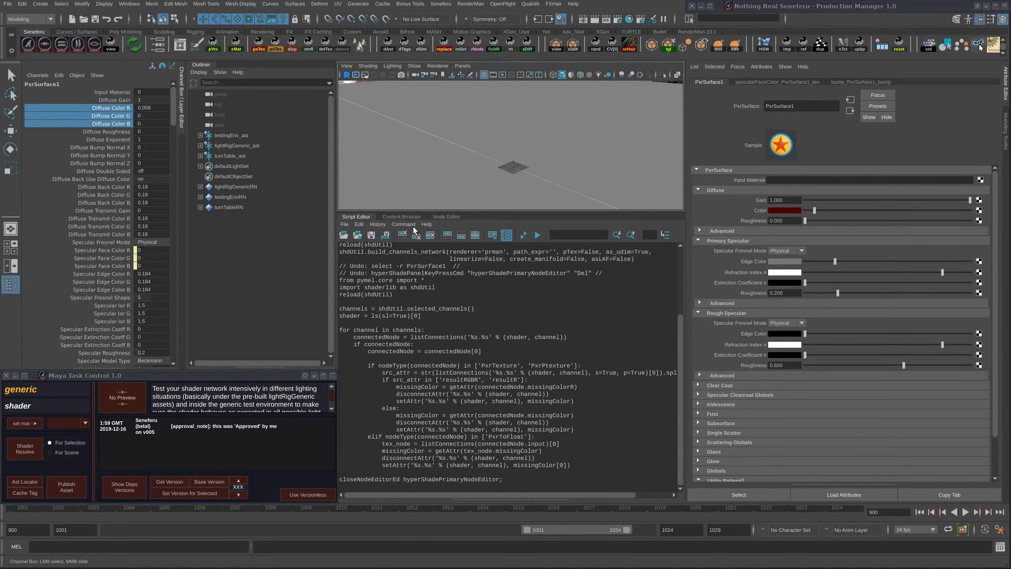
click(430, 235)
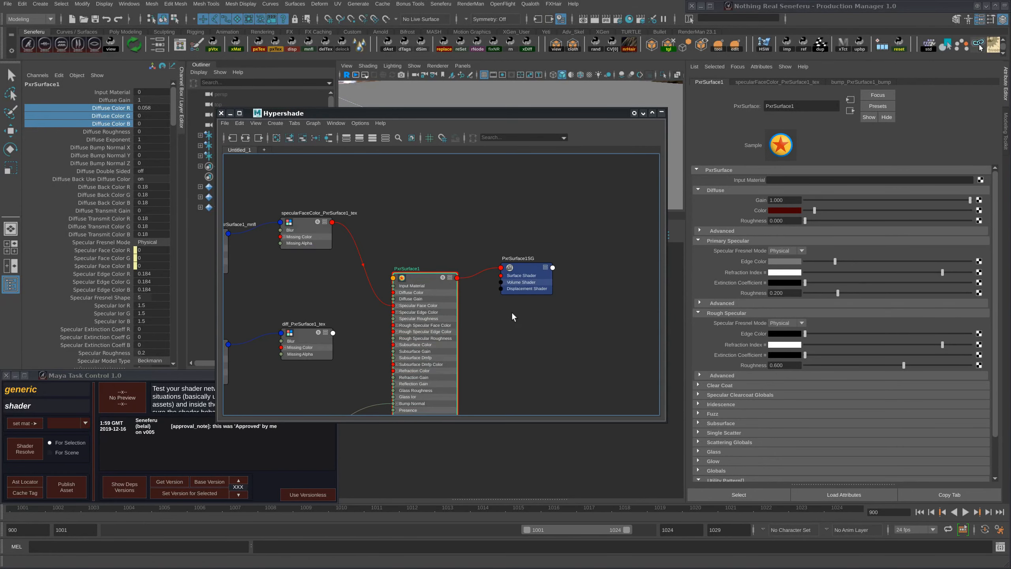
- Rename the shading group PxrSurface1SG to generic, matching the asset name in the Production Manager
drag(531, 273, 546, 275)
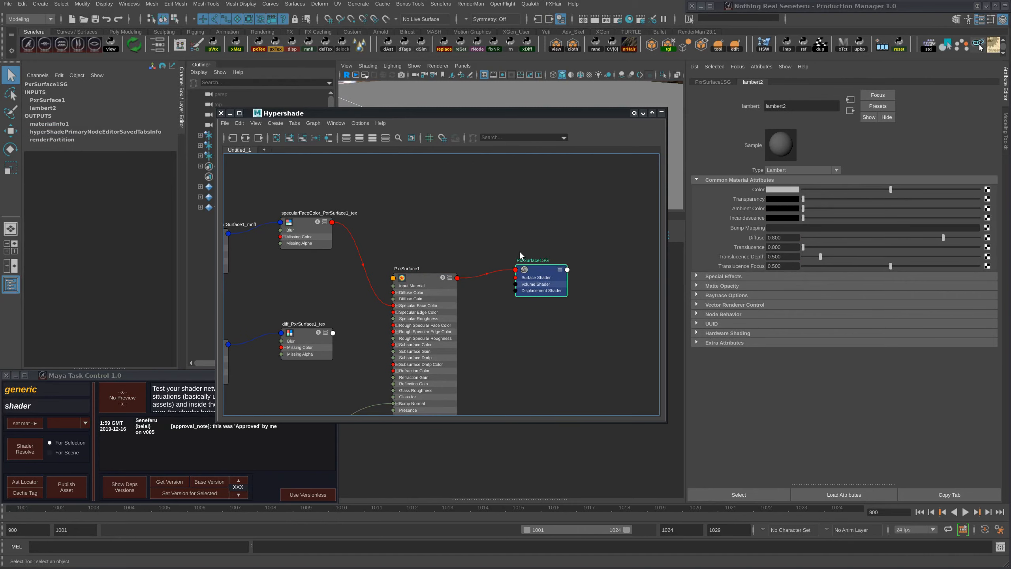
click(537, 278)
double_click(544, 262)
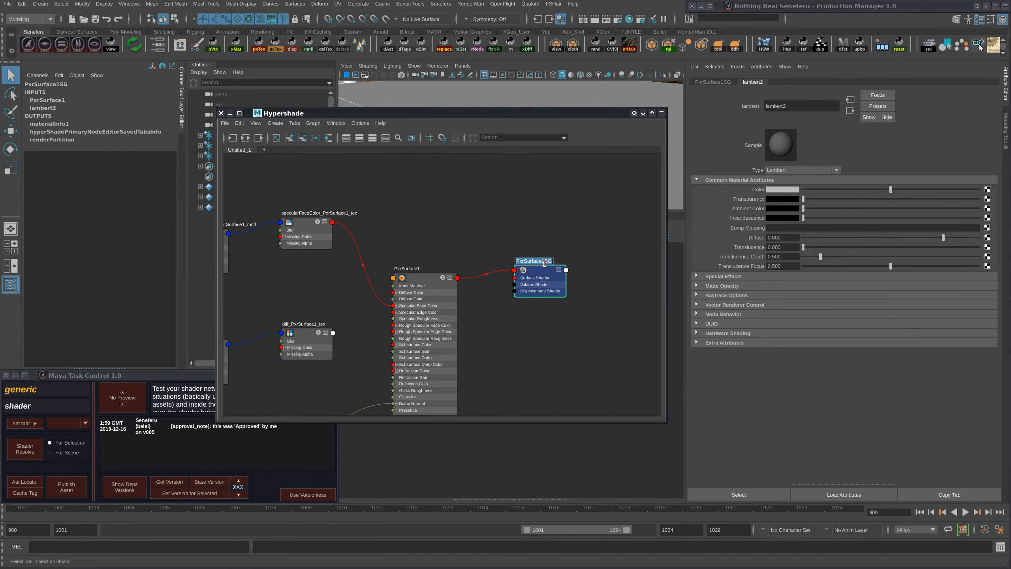
click(1006, 6)
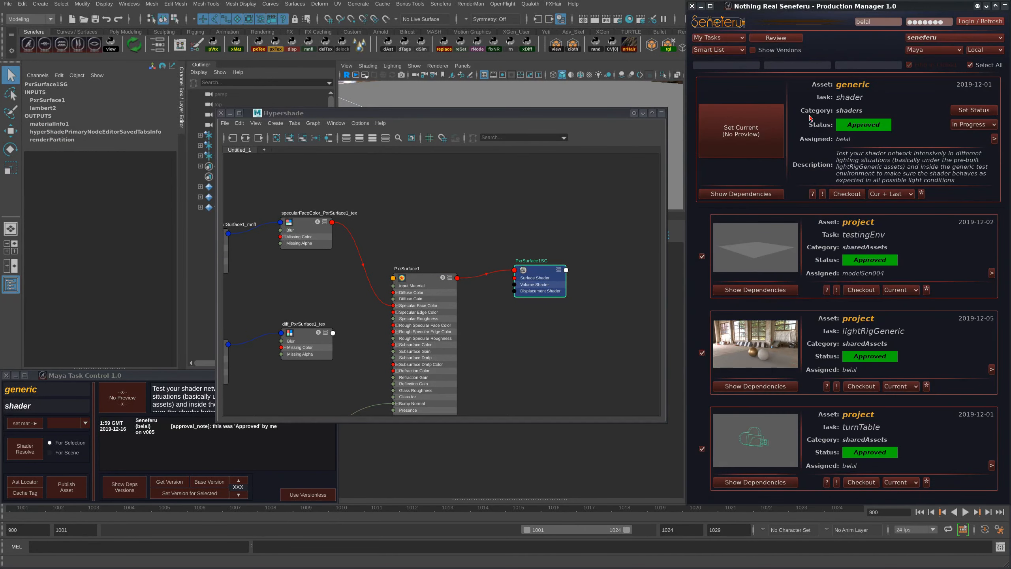
double_click(542, 261)
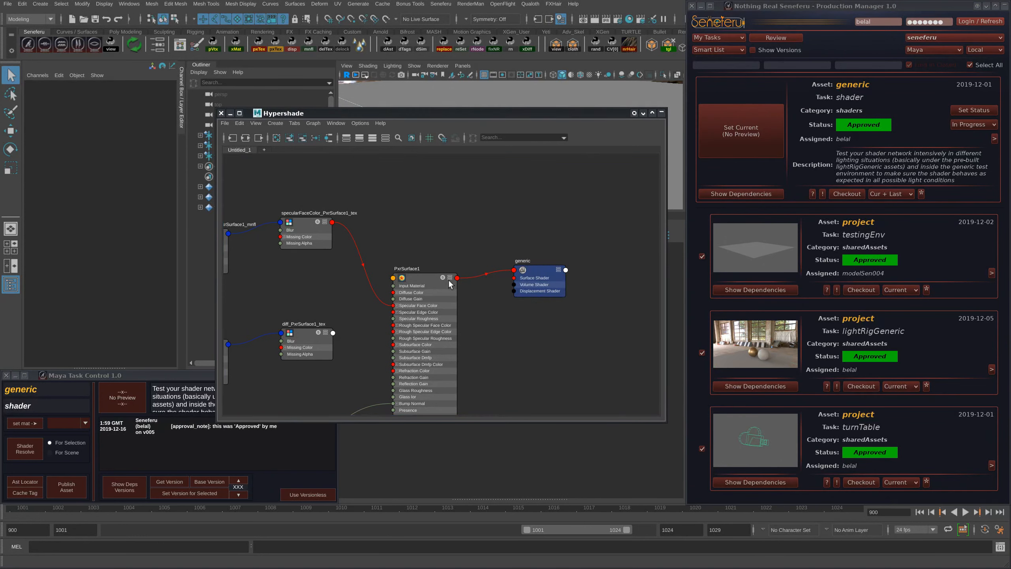
mouse_move(482, 297)
alt+middle_down()
mouse_move(546, 313)
mouse_move(480, 304)
alt+middle_up()
scroll(510, 302, down, 3)
scroll(546, 312, down, 1)
scroll(480, 303, up, 3)
drag(622, 113, 556, 117)
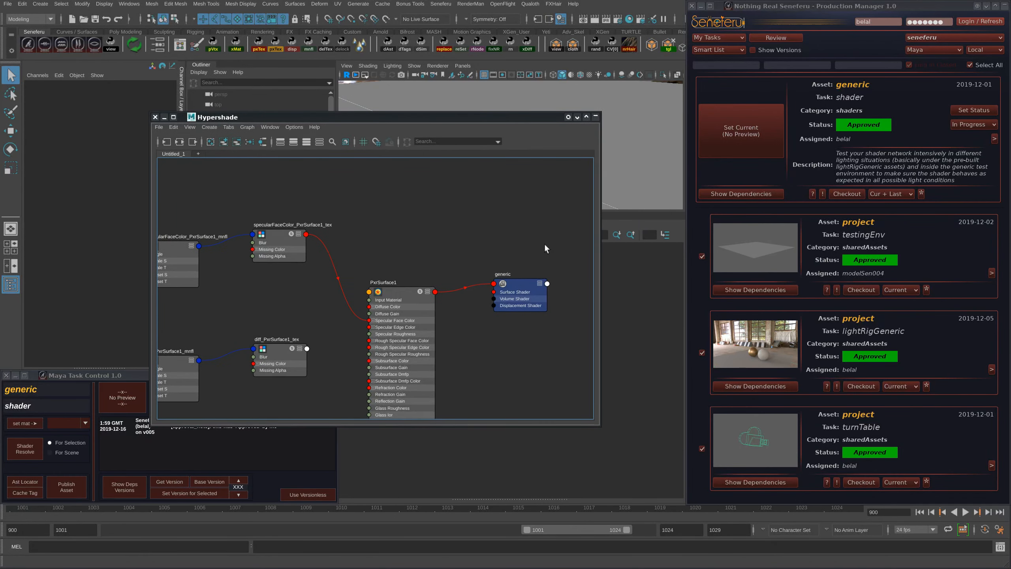
- Reposition the PxrSurface1 and generic shading group nodes slightly upward in the Hypershade graph
drag(524, 290, 532, 277)
drag(423, 292, 425, 273)
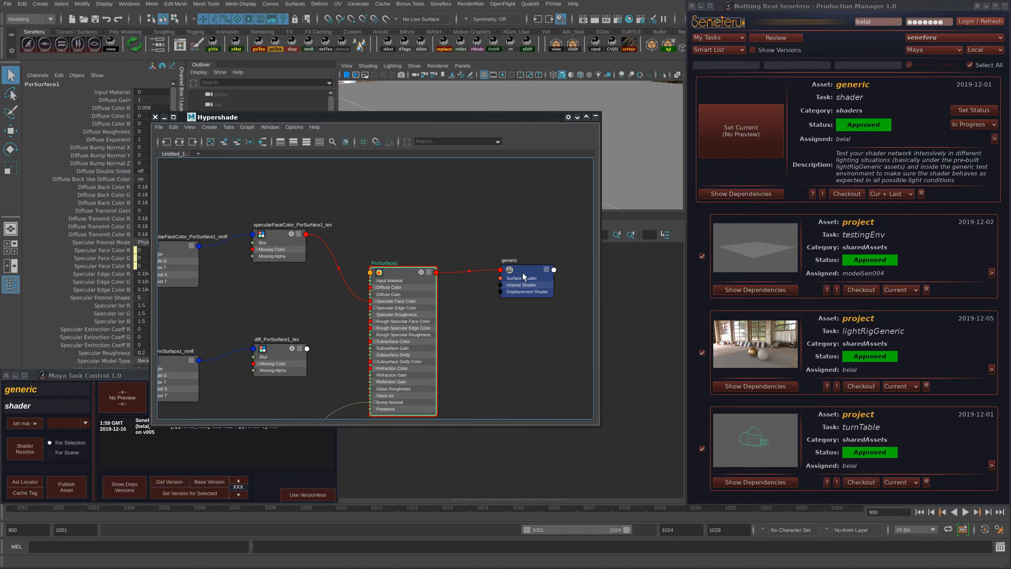
click(524, 277)
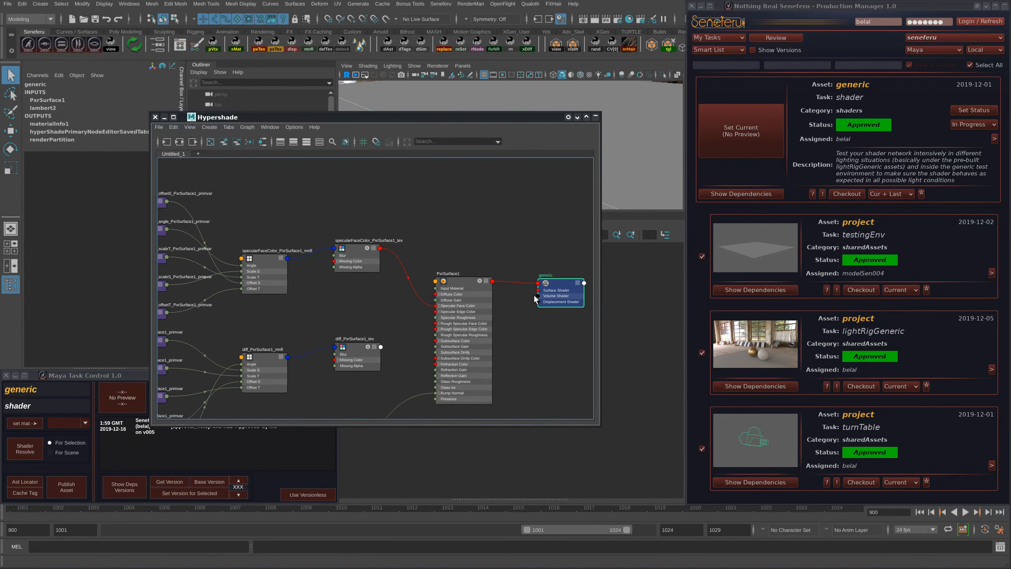
drag(562, 294, 564, 290)
- Reposition the specularFaceColor and diff texture nodes of PxrSurface1 in the graph and inspect their connections
drag(350, 262, 350, 246)
alt+middle_drag(290, 277, 301, 290)
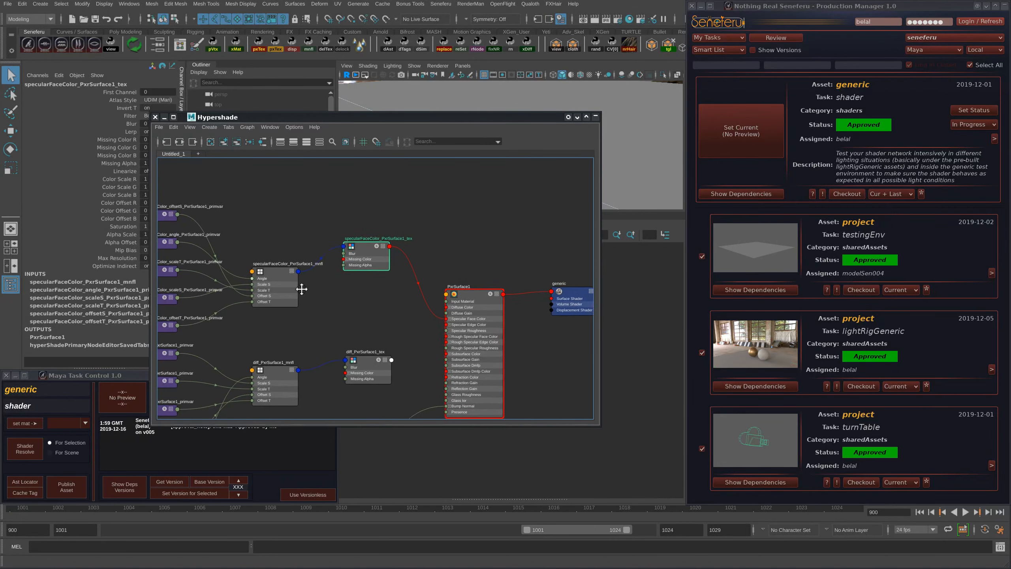
alt+right_drag(301, 289, 357, 290)
drag(265, 290, 248, 237)
drag(442, 242, 410, 276)
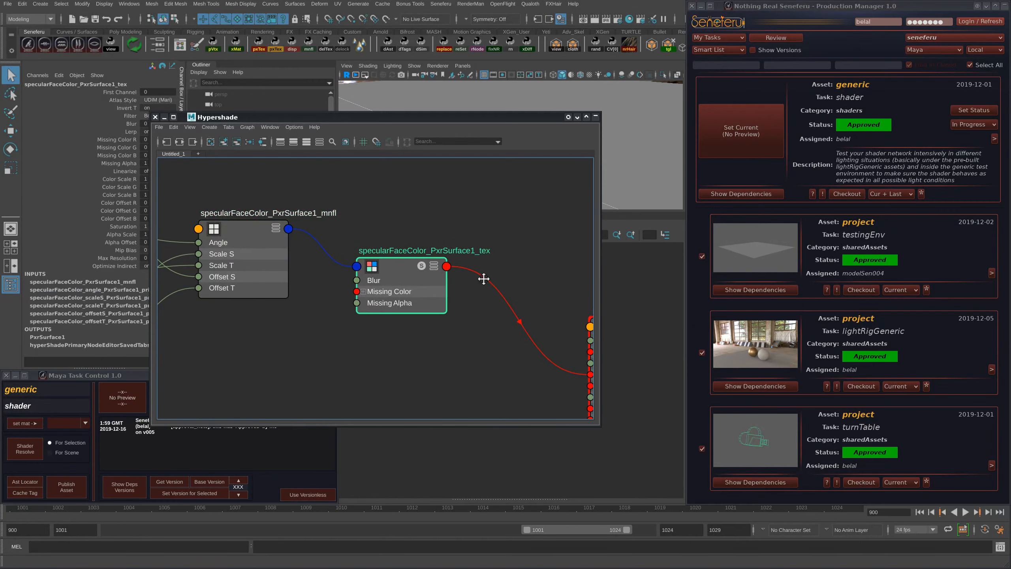
alt+right_drag(484, 279, 434, 238)
drag(470, 369, 486, 356)
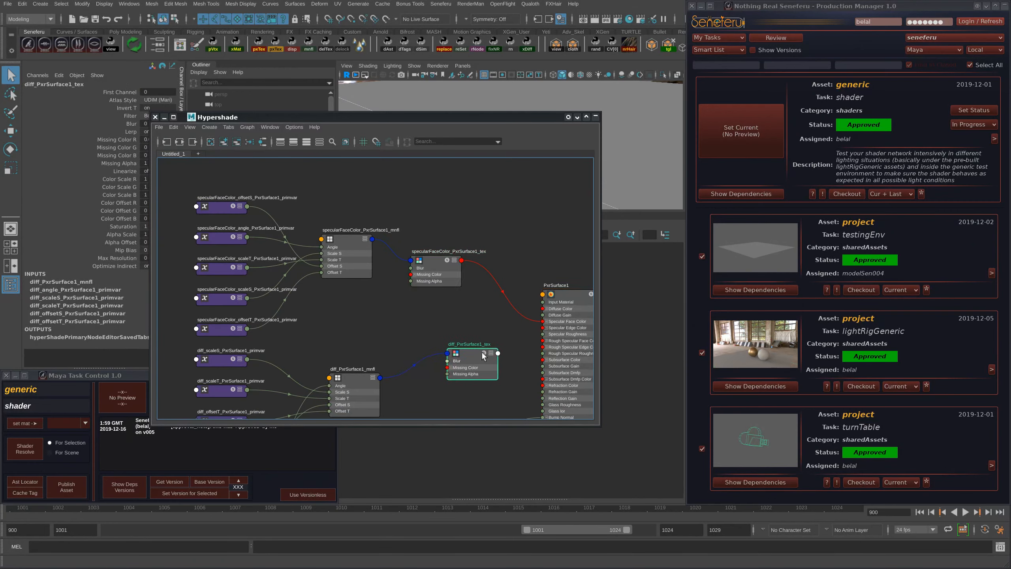
- Rearrange PxrSurface1 and the generic shading group so they sit close beside the specularFaceColor texture node
alt+middle_drag(512, 317, 382, 305)
alt+right_drag(378, 305, 458, 296)
alt+middle_drag(457, 294, 392, 321)
drag(413, 295, 387, 290)
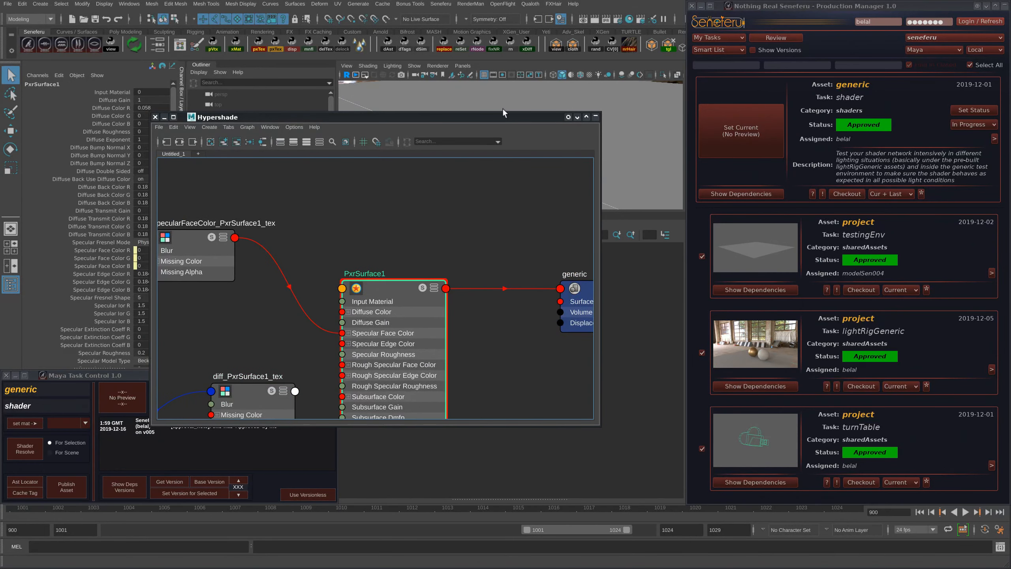
drag(460, 117, 338, 103)
drag(322, 303, 225, 252)
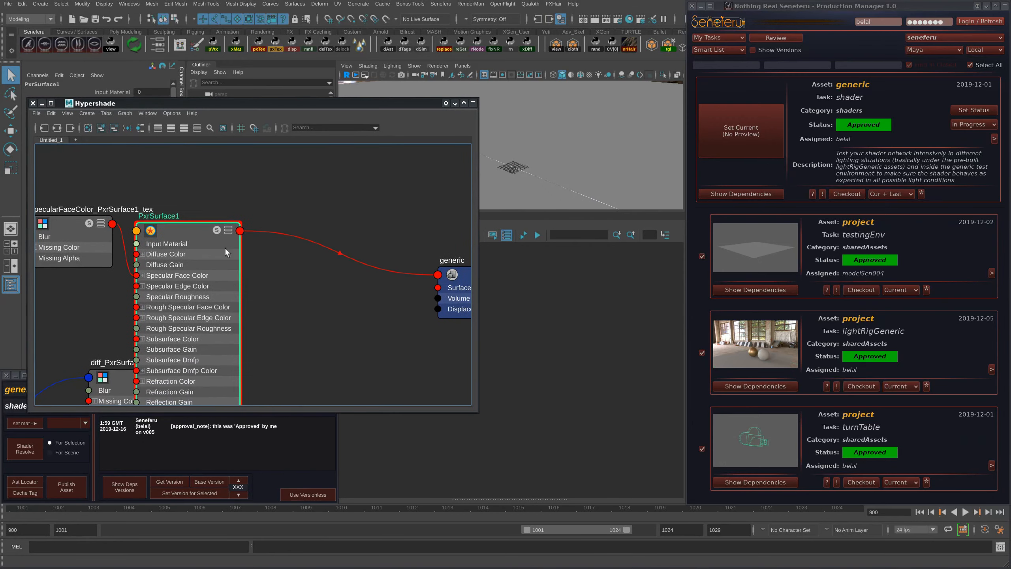
drag(455, 294, 308, 261)
scroll(390, 222, down, 2)
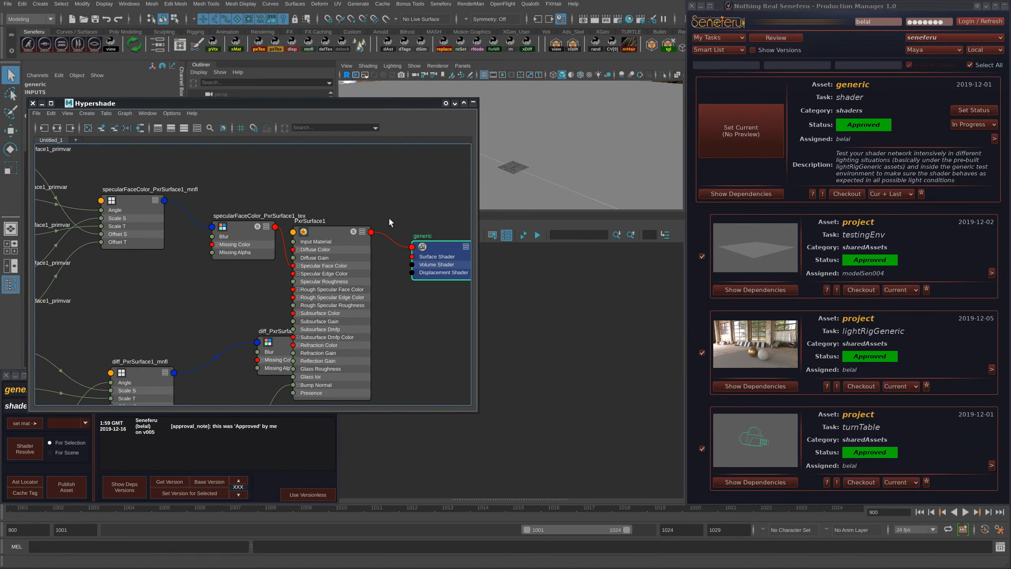
drag(443, 247, 446, 233)
drag(311, 238, 332, 224)
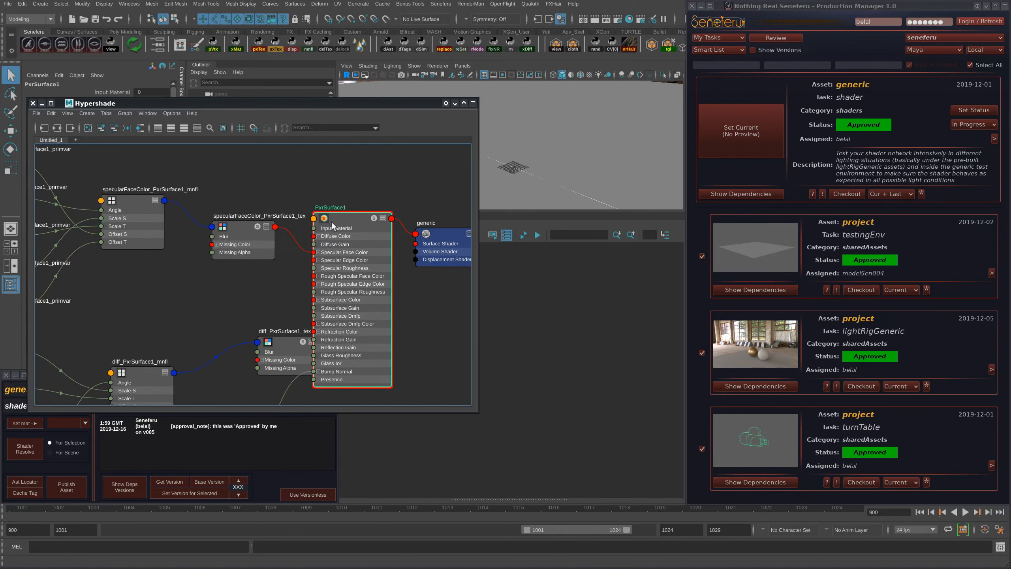
- Hide the Production Manager and view PxrSurface1's attributes next to its full node network
drag(395, 107, 641, 161)
click(1004, 8)
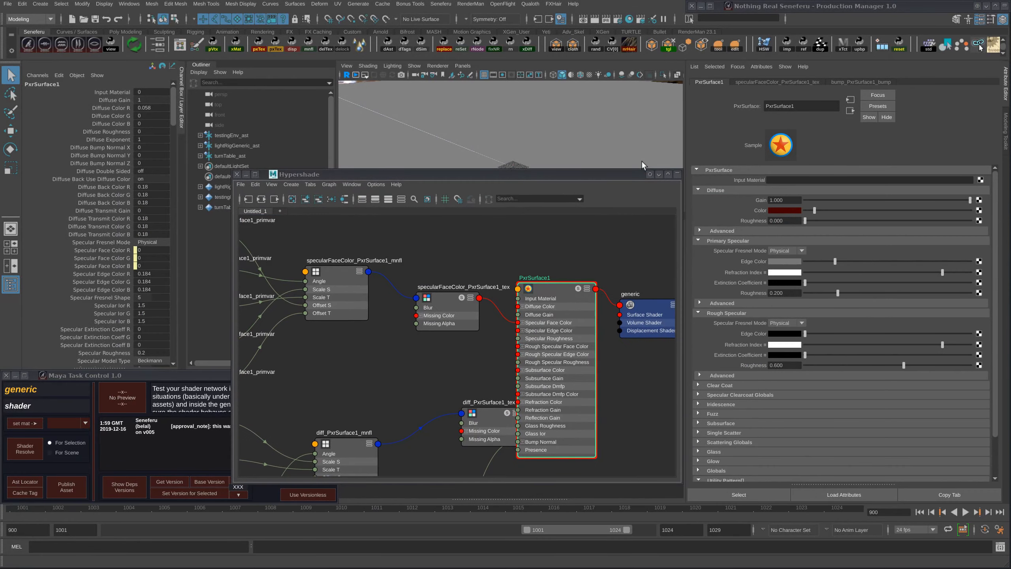
key(a)
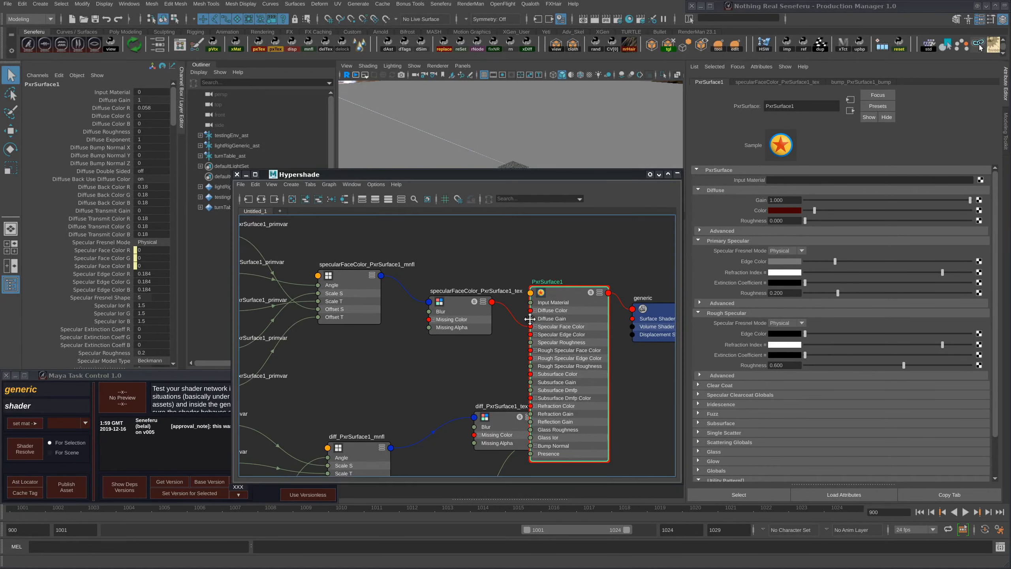
alt+middle_drag(472, 304, 493, 296)
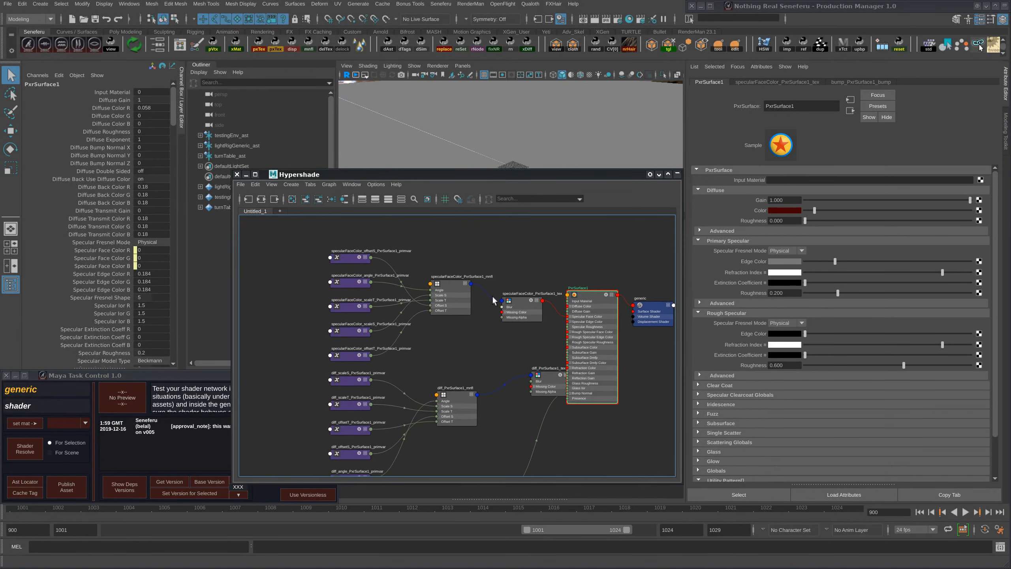
mouse_move(337, 176)
mouse_down()
mouse_move(1010, 140)
mouse_move(343, 171)
mouse_move(326, 161)
mouse_up()
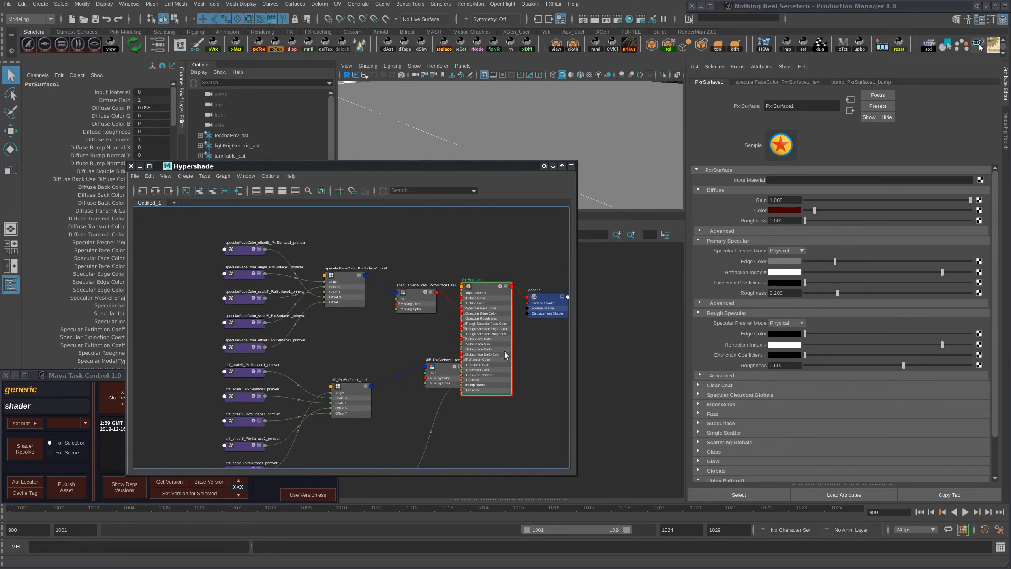
- Move the generic shading group well to the right of PxrSurface1 and keep it selected
alt+middle_drag(505, 351, 322, 351)
drag(357, 295, 455, 256)
alt+middle_drag(433, 329, 479, 365)
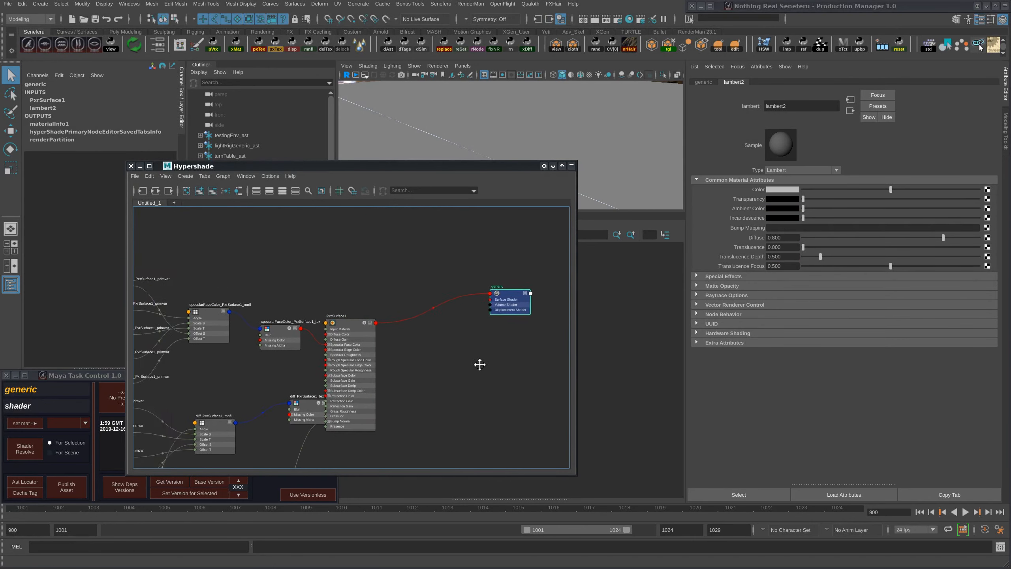
scroll(496, 351, down, 2)
drag(512, 304, 510, 325)
drag(426, 169, 443, 131)
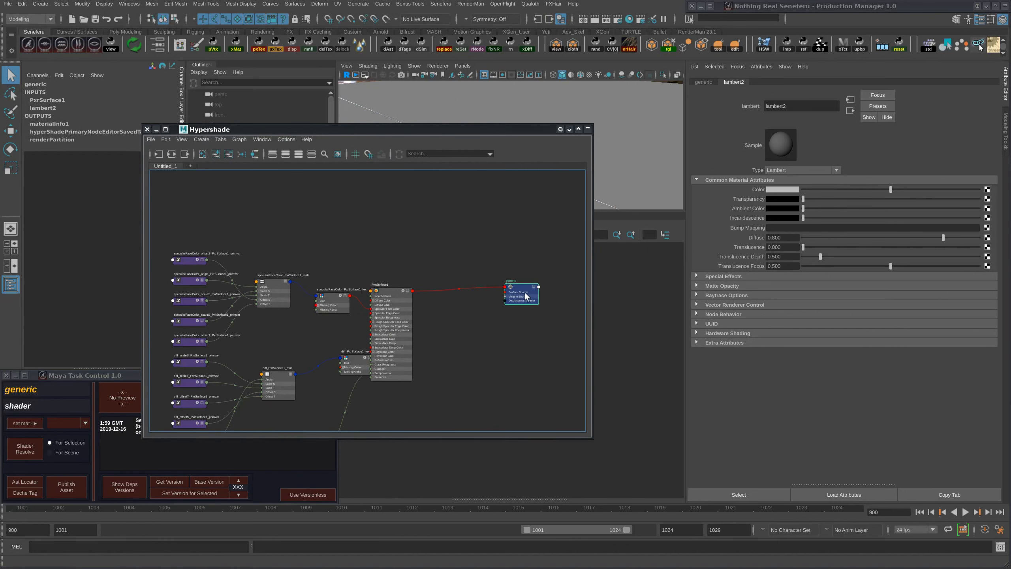
drag(526, 296, 523, 299)
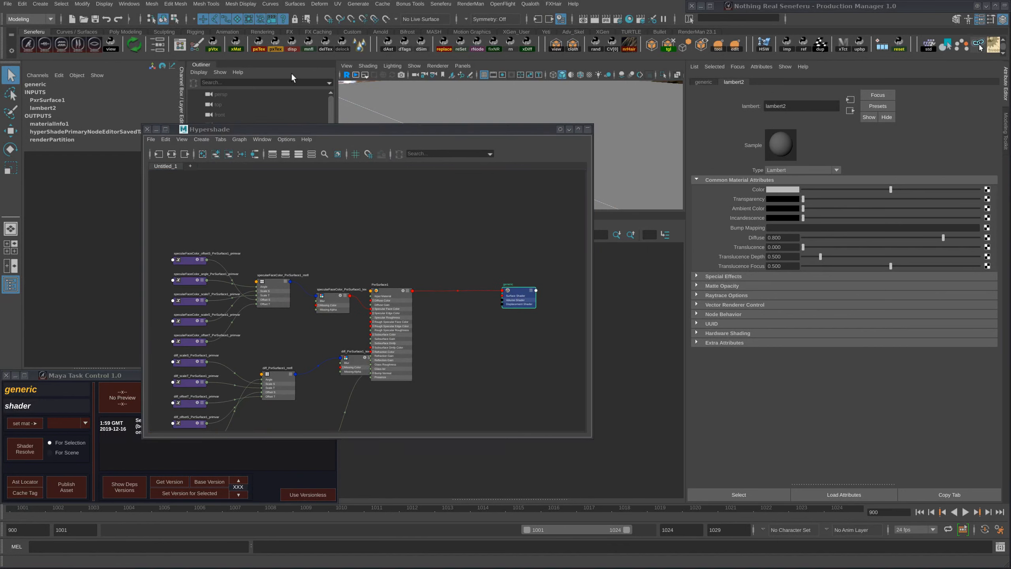
- Create an automated displacement network for the selected generic shading group and inspect its connection to Displacement Shader
click(290, 39)
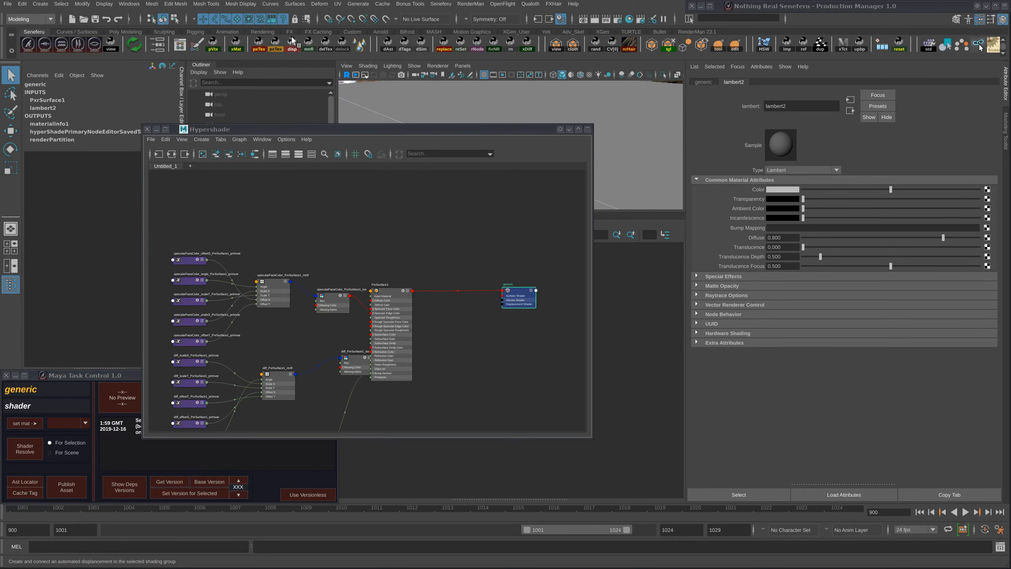
alt+middle_drag(517, 330, 499, 348)
alt+right_drag(558, 319, 478, 336)
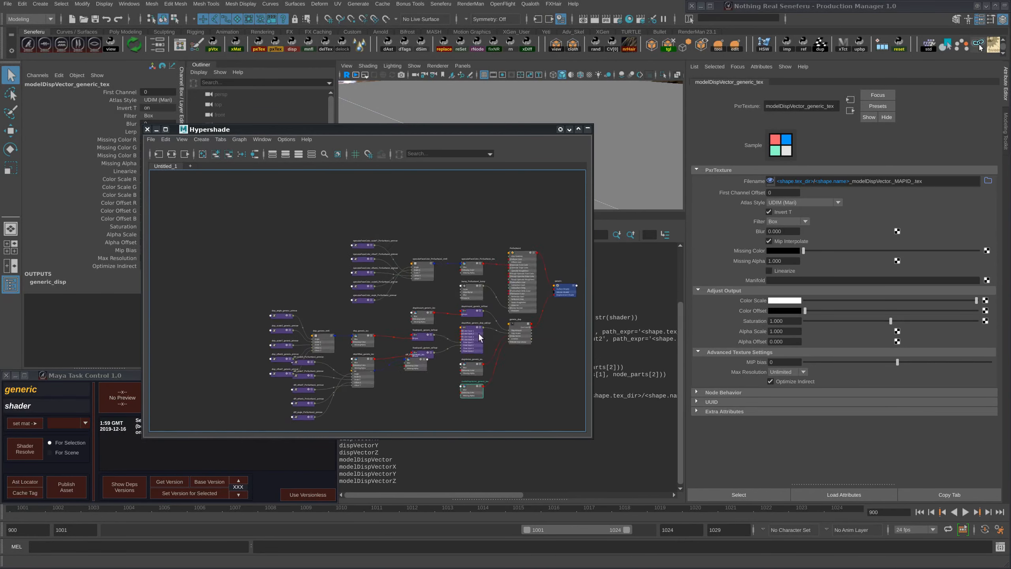
alt+middle_drag(502, 347, 363, 351)
alt+right_drag(458, 323, 517, 313)
alt+middle_drag(373, 341, 474, 291)
alt+right_drag(474, 290, 502, 285)
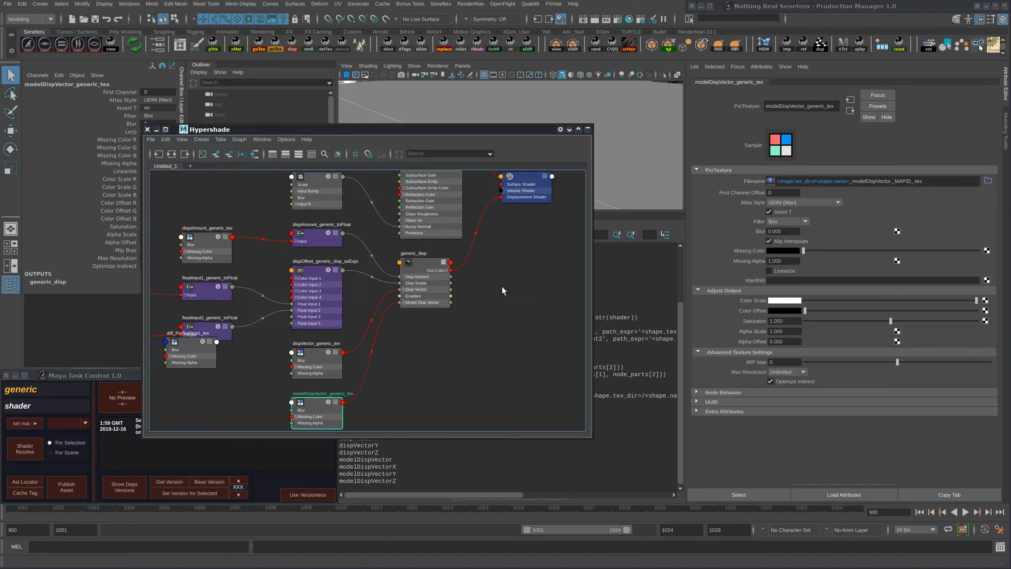
- Move diff_PxrSurface1_tex clear of the overlapping displacement float nodes and examine the displacement textures' connections
alt+middle_drag(502, 286, 566, 261)
alt+right_drag(566, 261, 488, 283)
drag(347, 305, 360, 357)
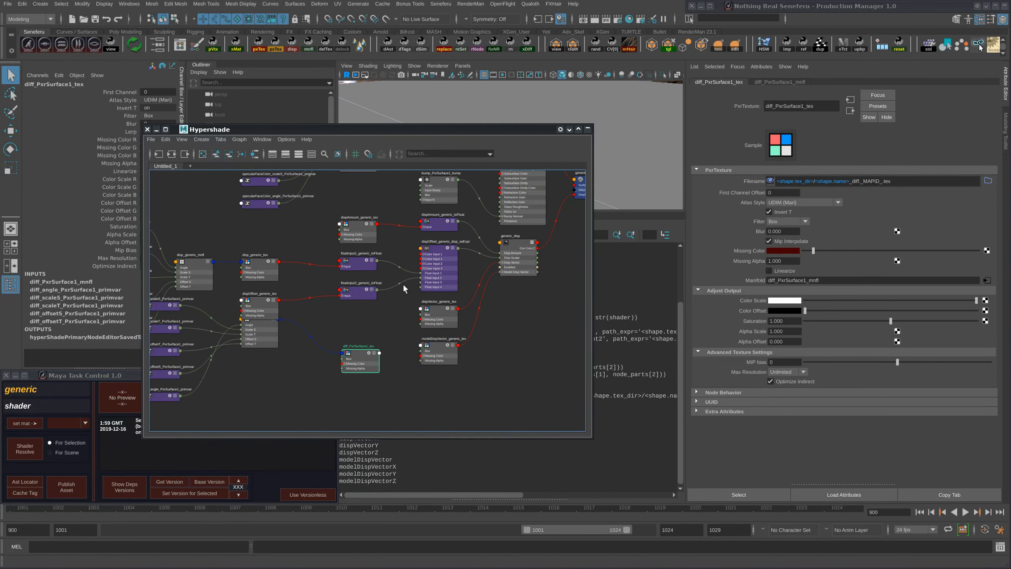
alt+middle_drag(403, 283, 402, 345)
alt+right_drag(389, 321, 464, 297)
alt+middle_drag(409, 310, 493, 283)
alt+right_drag(492, 283, 450, 290)
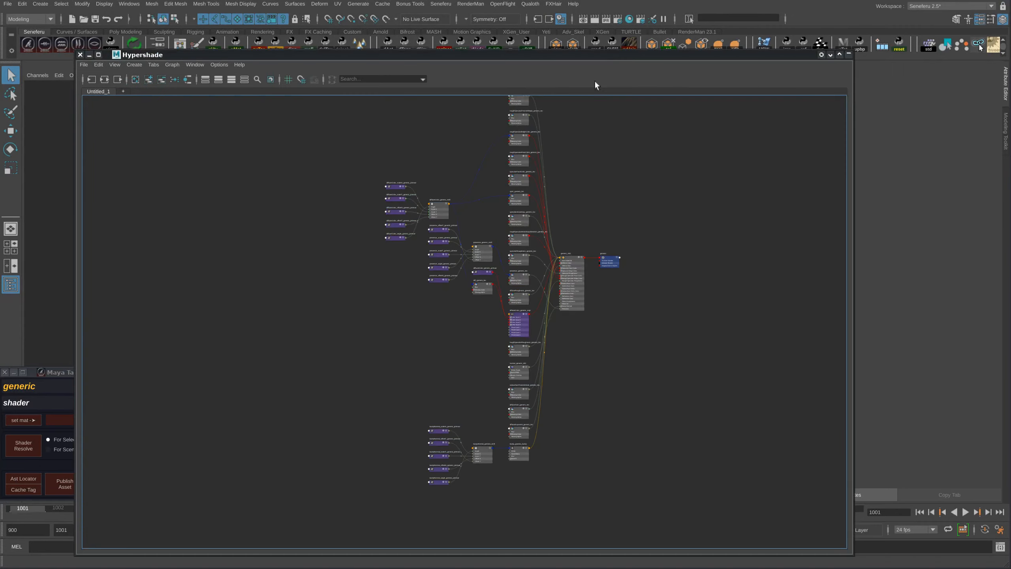
alt+right_drag(470, 267, 583, 312)
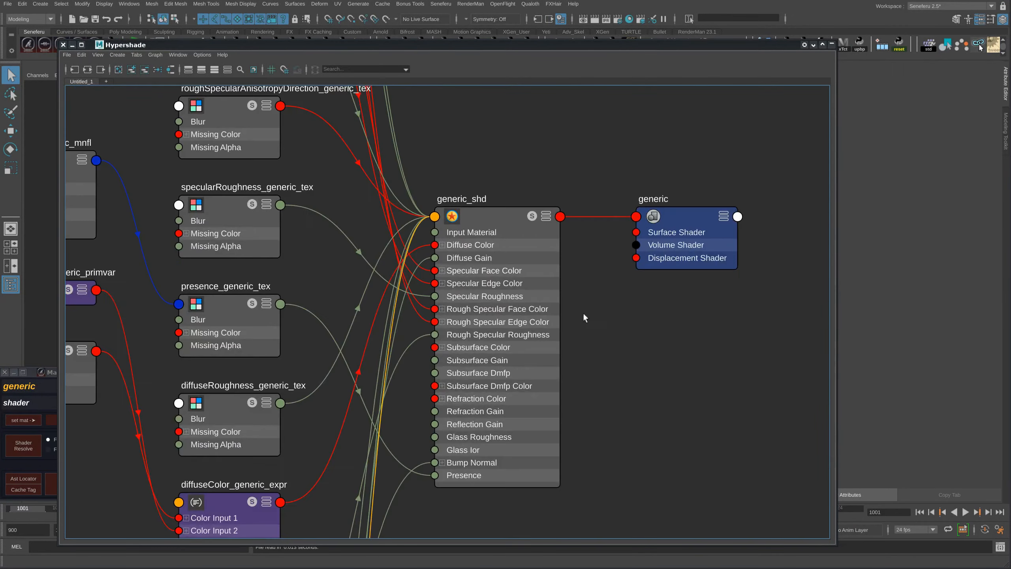
- Examine the completed generic_shd network, from the channel textures and manifolds down to the bump network
alt+middle_drag(655, 292, 668, 334)
alt+right_drag(687, 334, 669, 297)
drag(694, 293, 754, 266)
alt+middle_drag(578, 180, 554, 316)
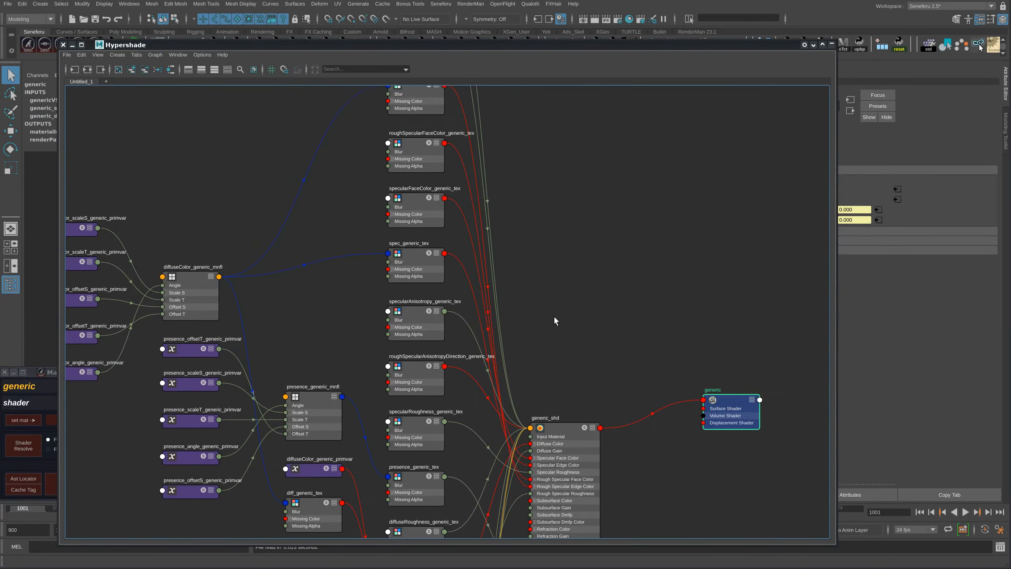
alt+right_drag(554, 316, 471, 298)
alt+middle_drag(534, 393, 480, 216)
alt+right_drag(503, 351, 590, 353)
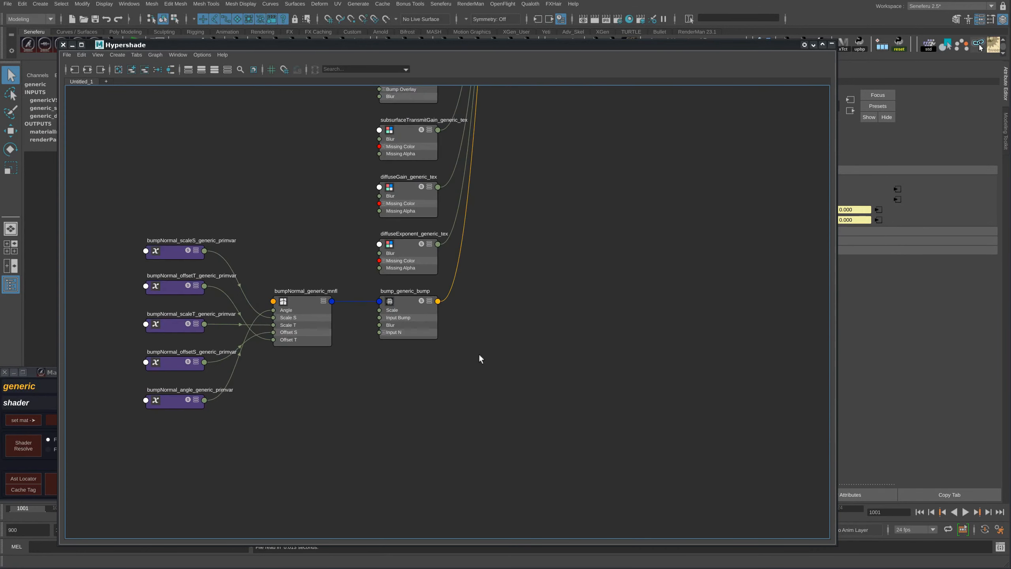
alt+middle_drag(590, 97, 541, 311)
alt+middle_drag(606, 167, 543, 464)
alt+middle_drag(625, 223, 619, 354)
alt+right_drag(619, 355, 503, 342)
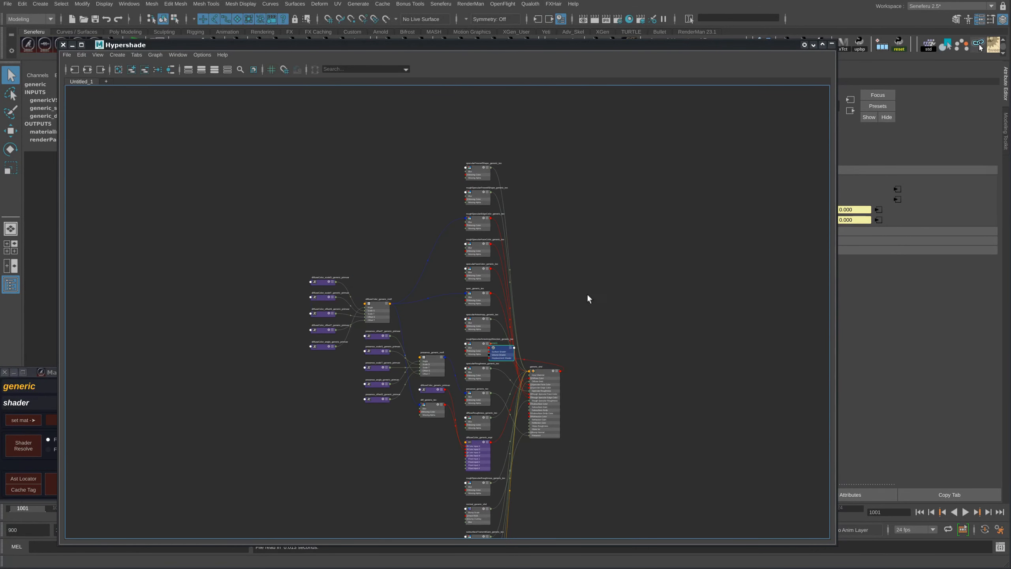
- Place the generic shading group to the right of generic_shd, clear of the texture nodes, and close the Hypershade
drag(469, 47, 720, 61)
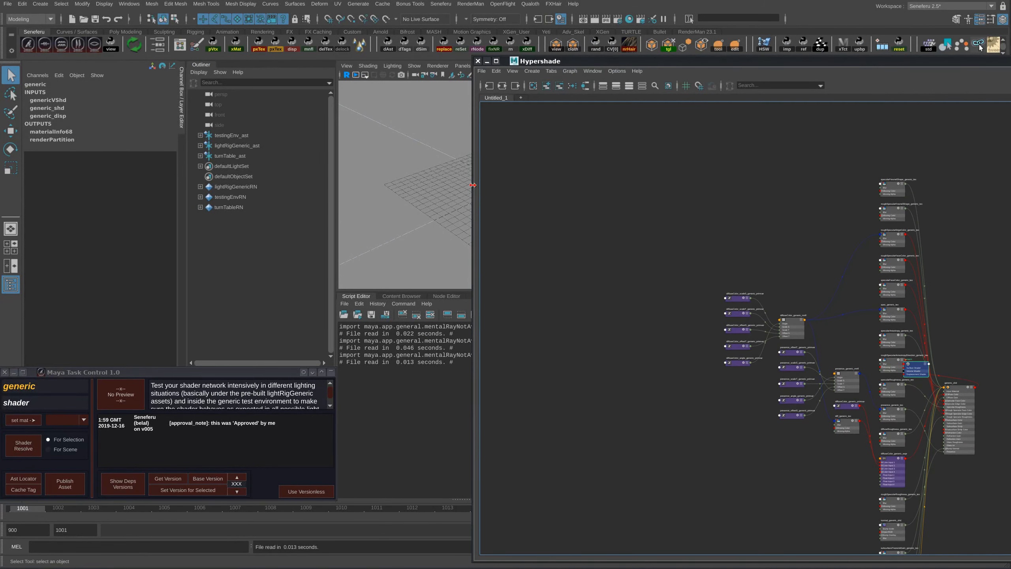
drag(473, 186, 631, 179)
drag(1010, 61, 728, 25)
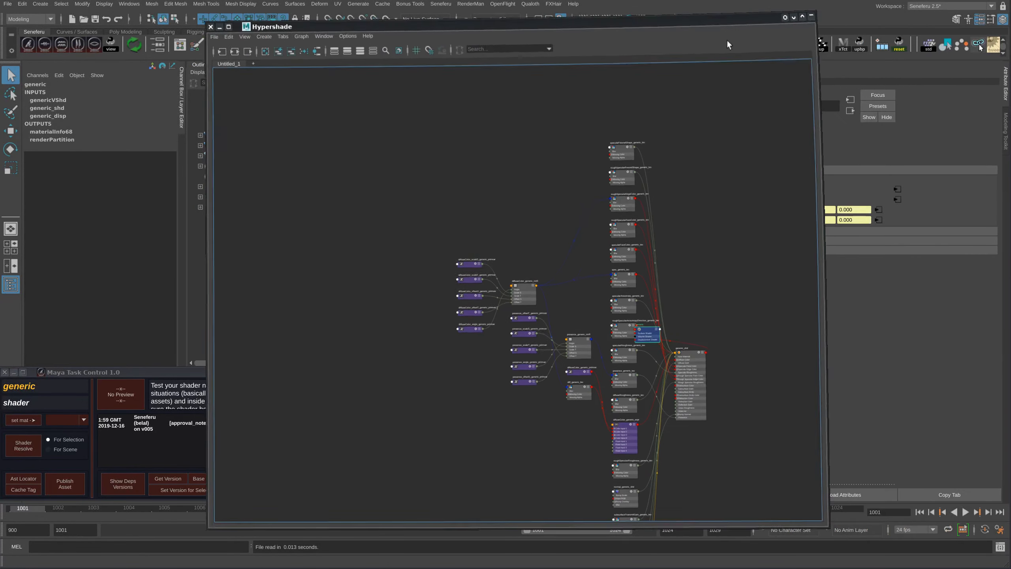
mouse_move(565, 340)
mouse_down()
mouse_move(659, 321)
mouse_move(686, 349)
mouse_move(677, 362)
mouse_up()
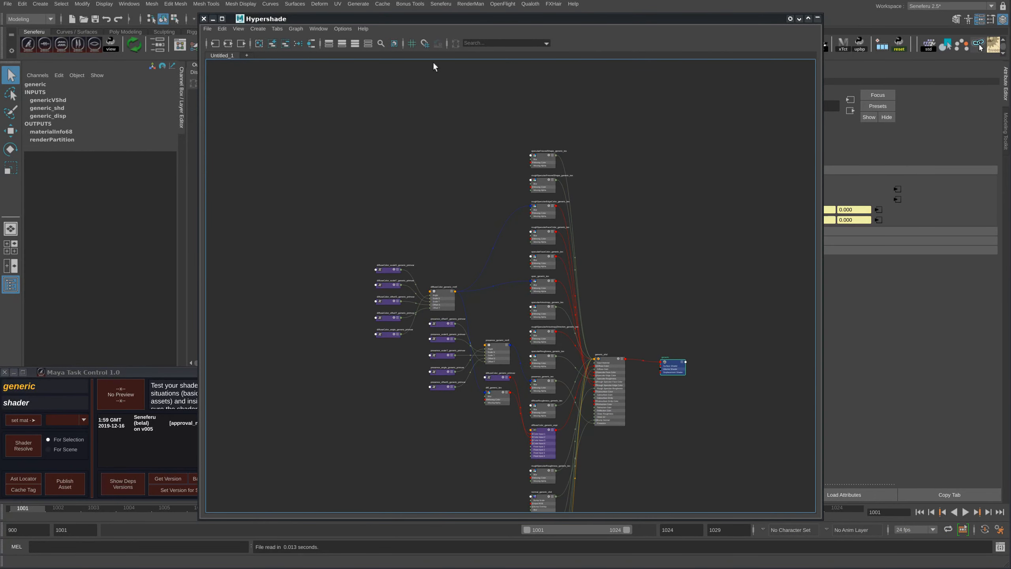
click(204, 18)
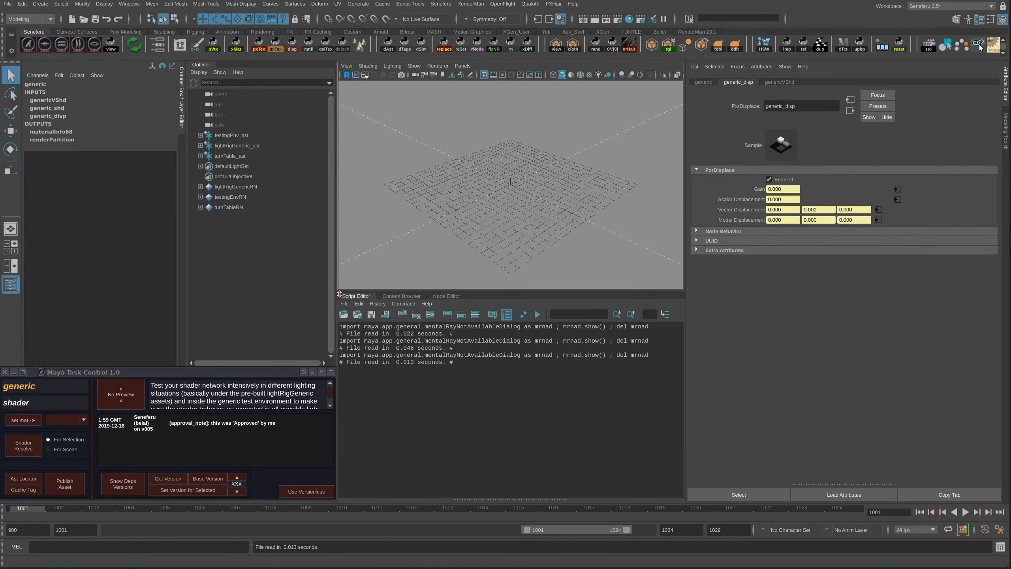
- Reopen the Hypershade and frame the entire generic shader network
drag(335, 292, 338, 288)
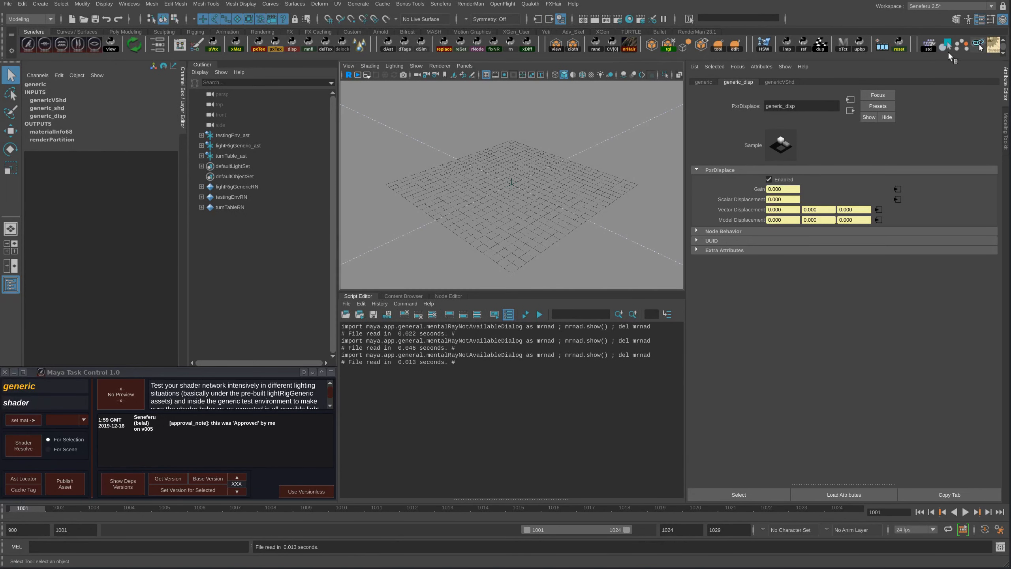
click(980, 46)
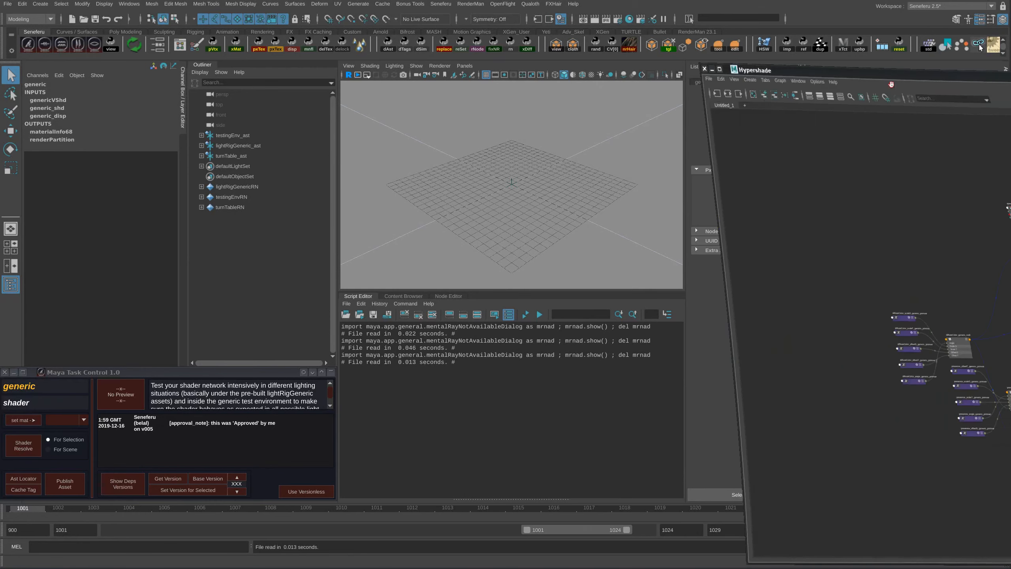
key(a)
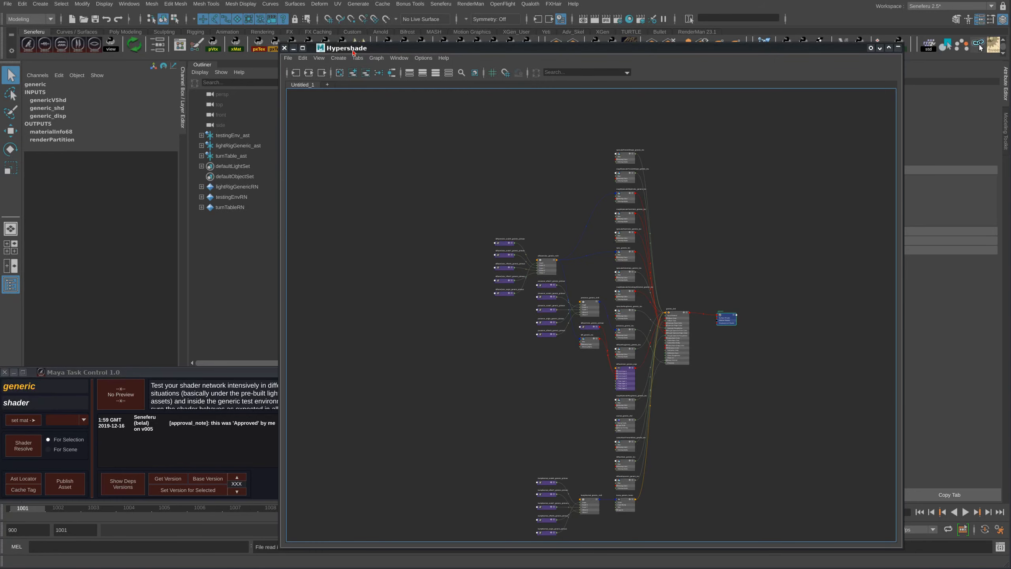
drag(353, 52, 274, 49)
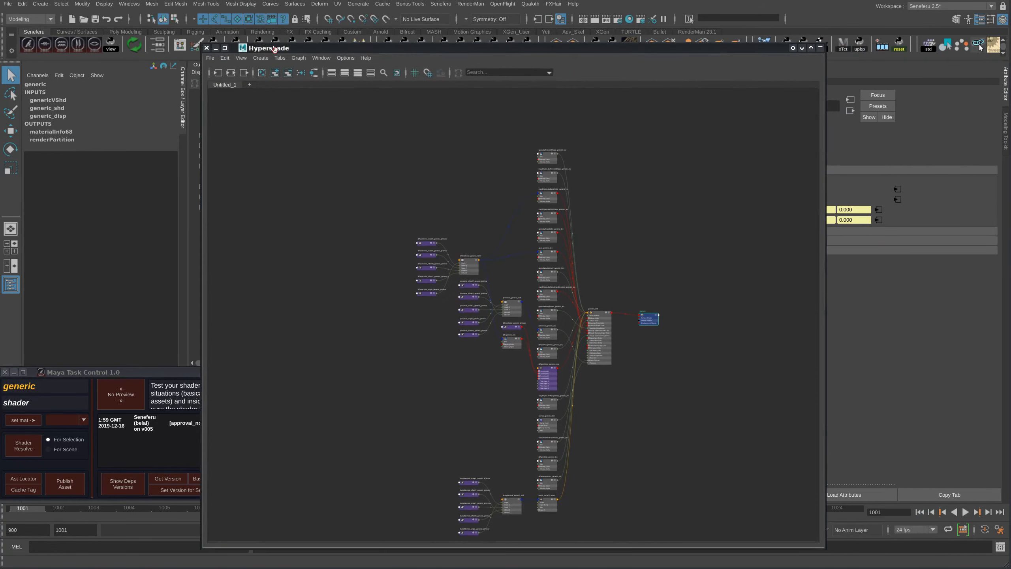